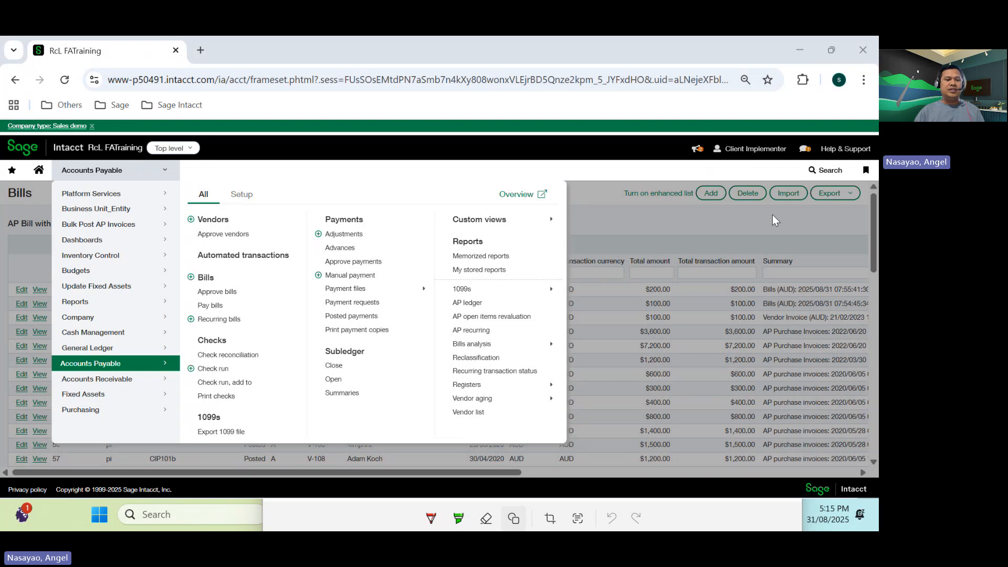
- Open the Export Draft AP Invoices page under Bulk Post AP Invoices
{"action": "left_click", "coordinate": [114, 231]}
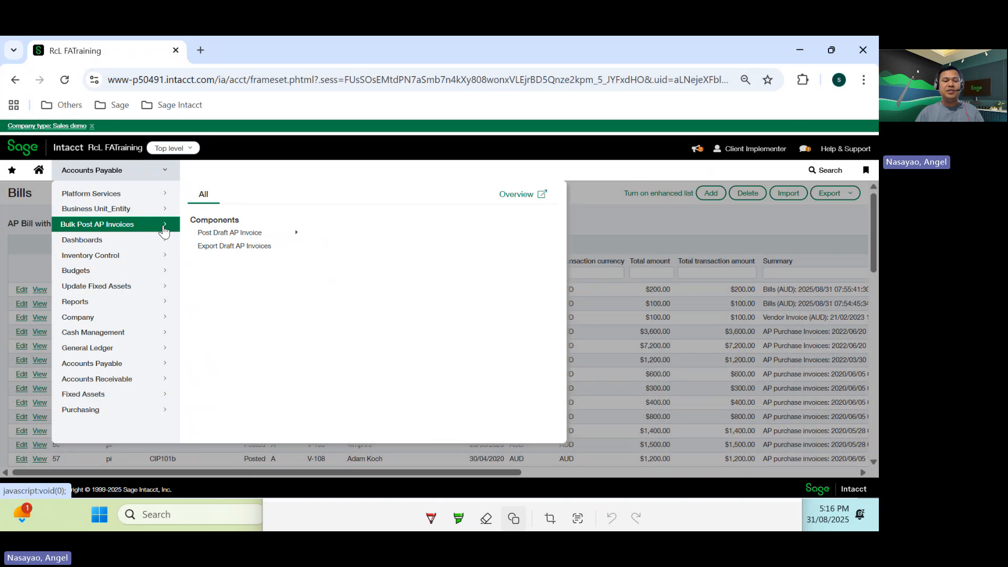
{"action": "left_click", "coordinate": [234, 251]}
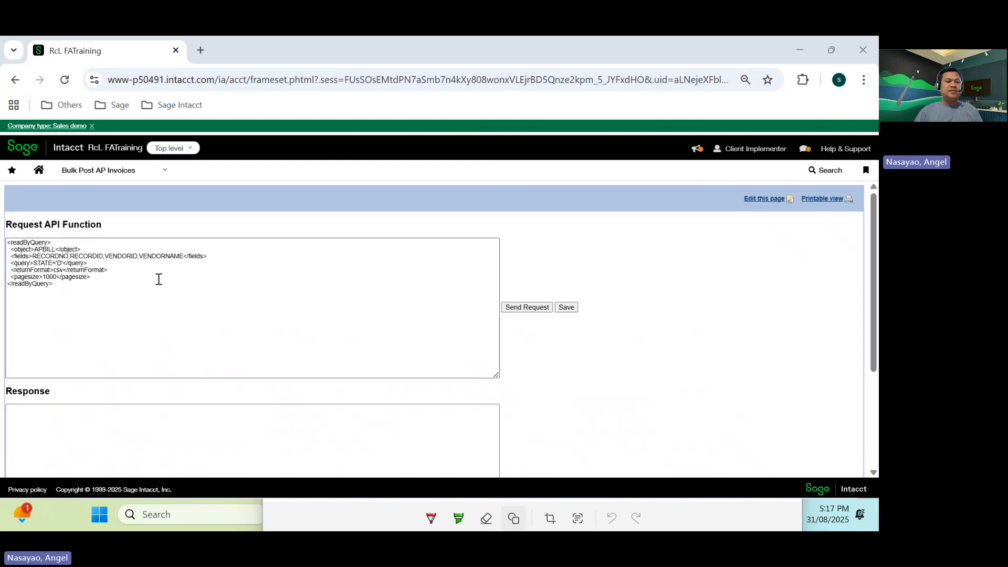
{"action": "key", "text": "ctrl+plus"}
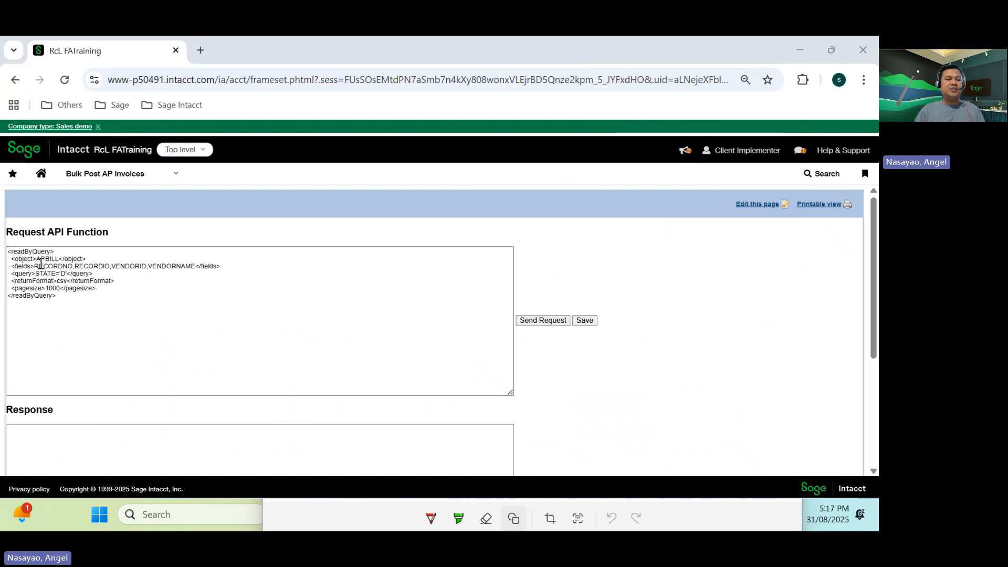
- Review the readByQuery request fields, starting with RECORDNO, and send the request
{"action": "left_click_drag", "start_coordinate": [35, 266], "coordinate": [80, 266]}
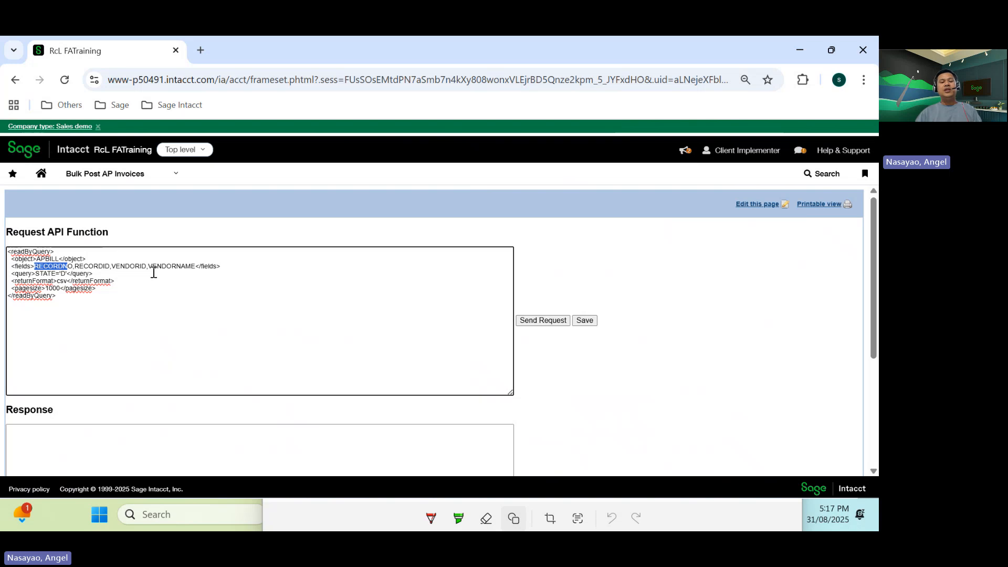
{"action": "left_click", "coordinate": [537, 320]}
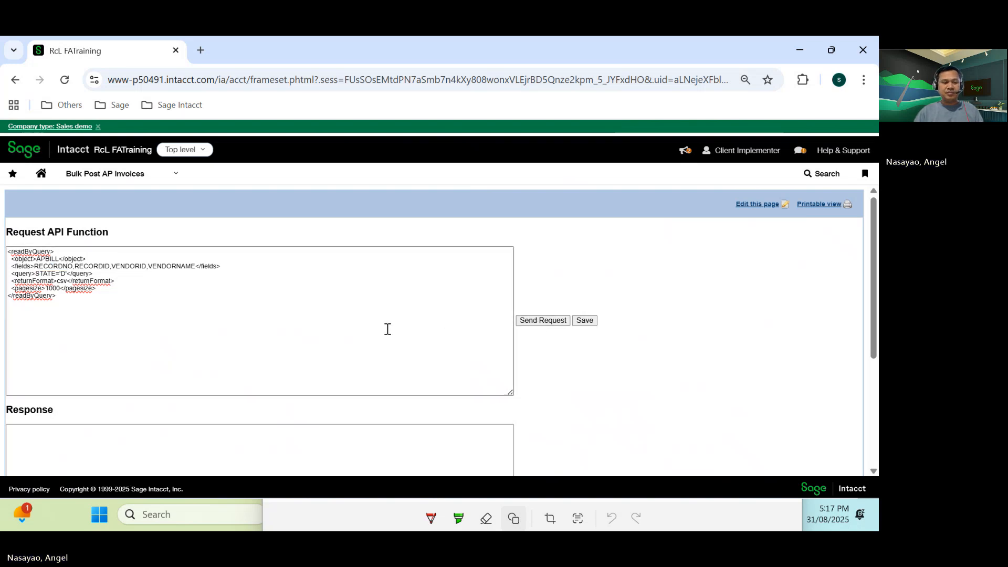
{"action": "scroll", "coordinate": [387, 329], "scroll_direction": "down", "scroll_amount": 3}
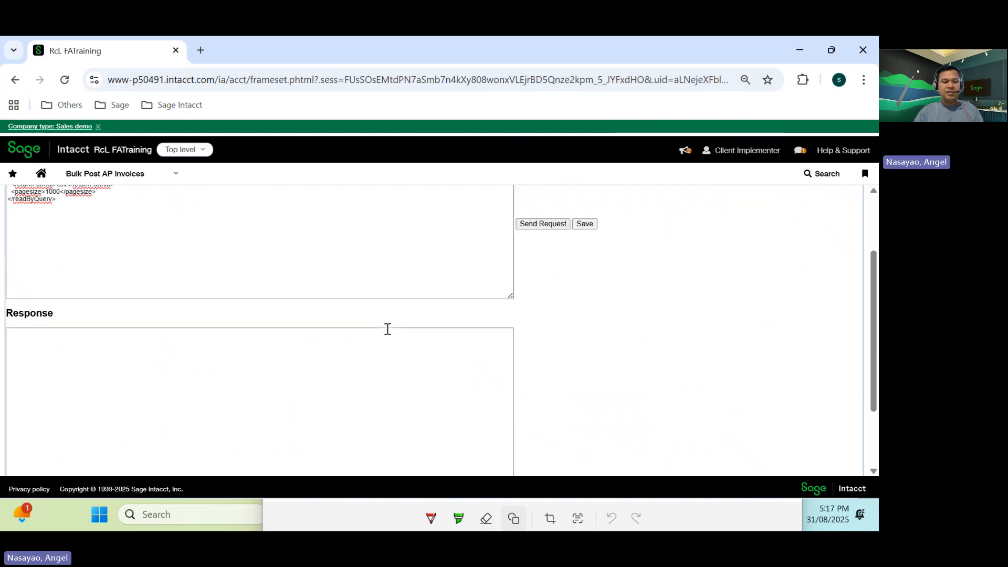
- Duplicate the browser tab and open the Accounts Payable bills list in the new tab
{"action": "right_click", "coordinate": [85, 49]}
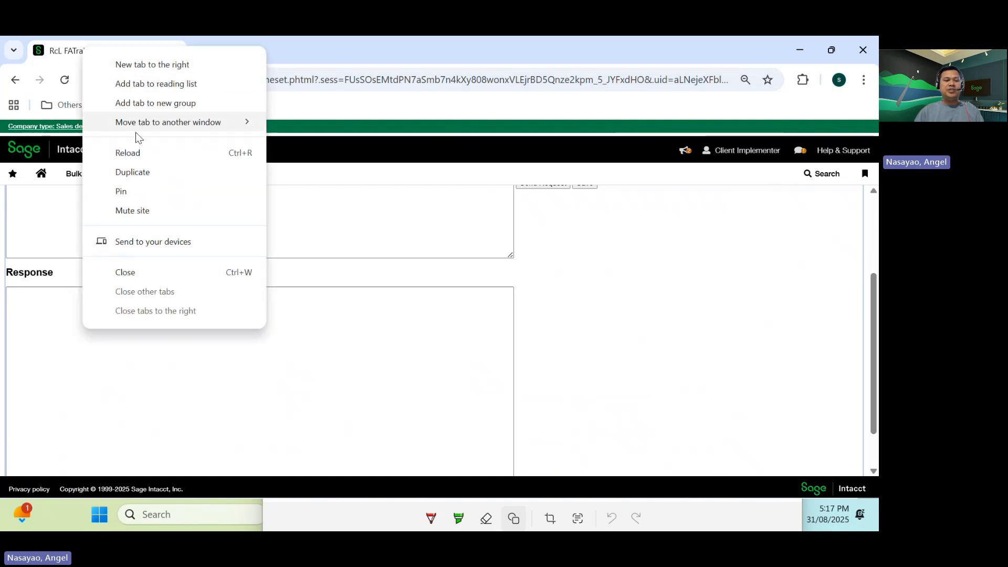
{"action": "left_click", "coordinate": [135, 173]}
{"action": "left_click", "coordinate": [176, 177]}
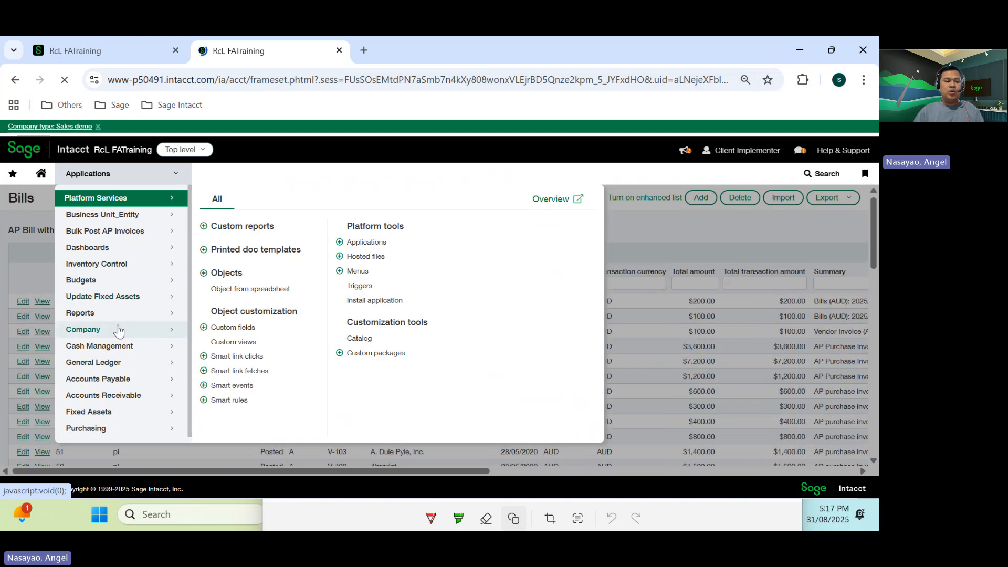
{"action": "left_click", "coordinate": [122, 378]}
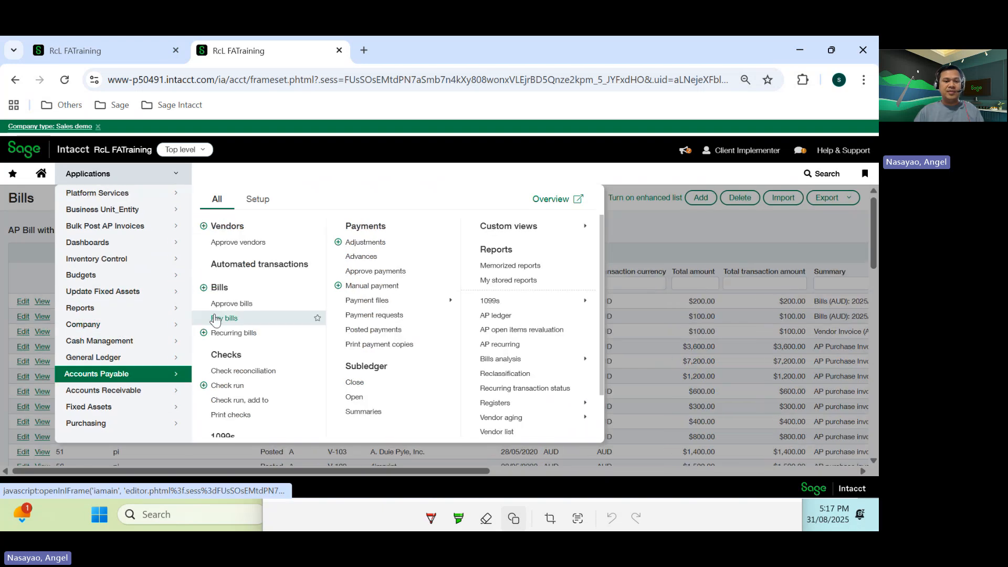
{"action": "left_click", "coordinate": [223, 287]}
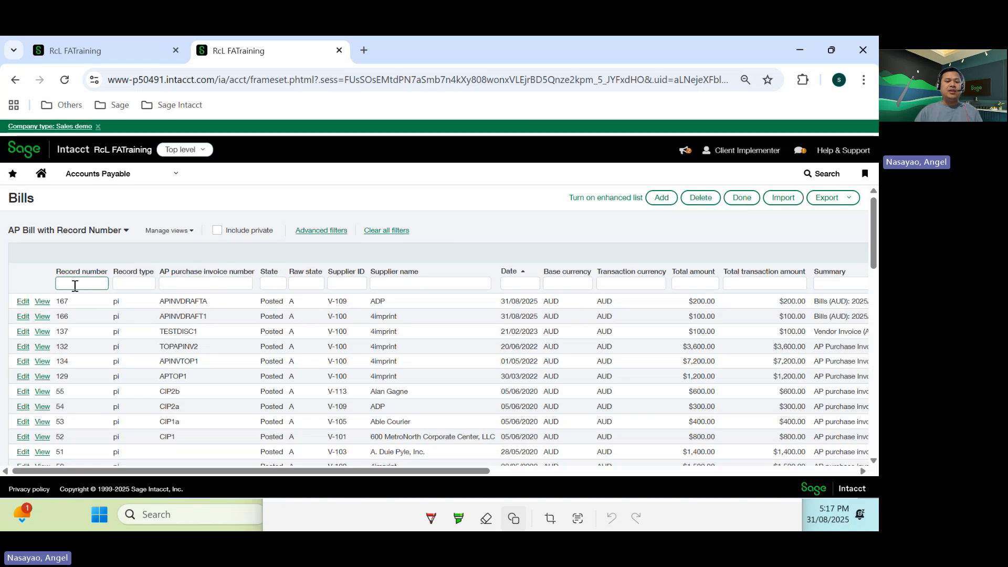
- Create a draft bill APINVDRAFT2 by duplicating bill APINVDRAFT1 and saving the copy as a draft
{"action": "left_click", "coordinate": [24, 317]}
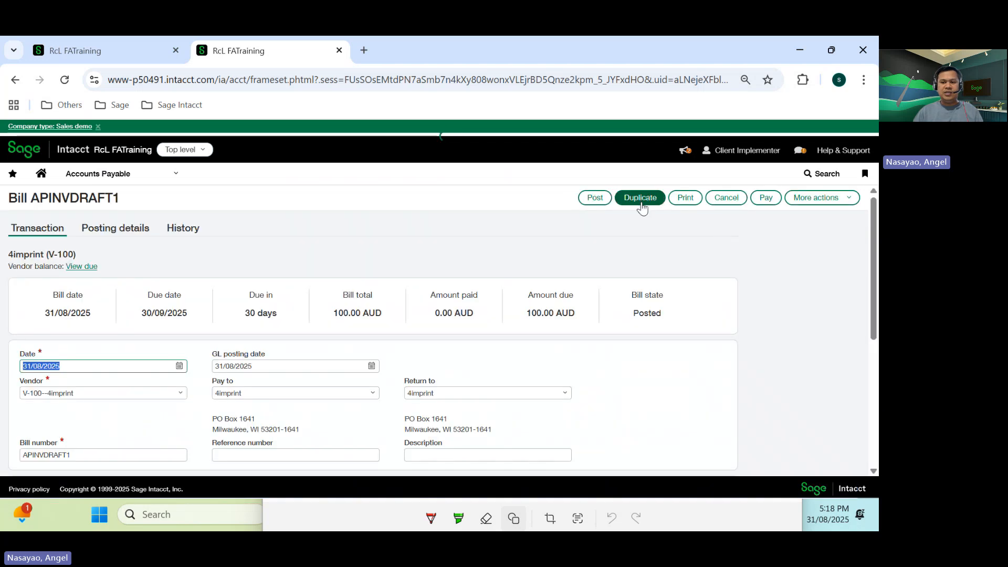
{"action": "left_click", "coordinate": [640, 197]}
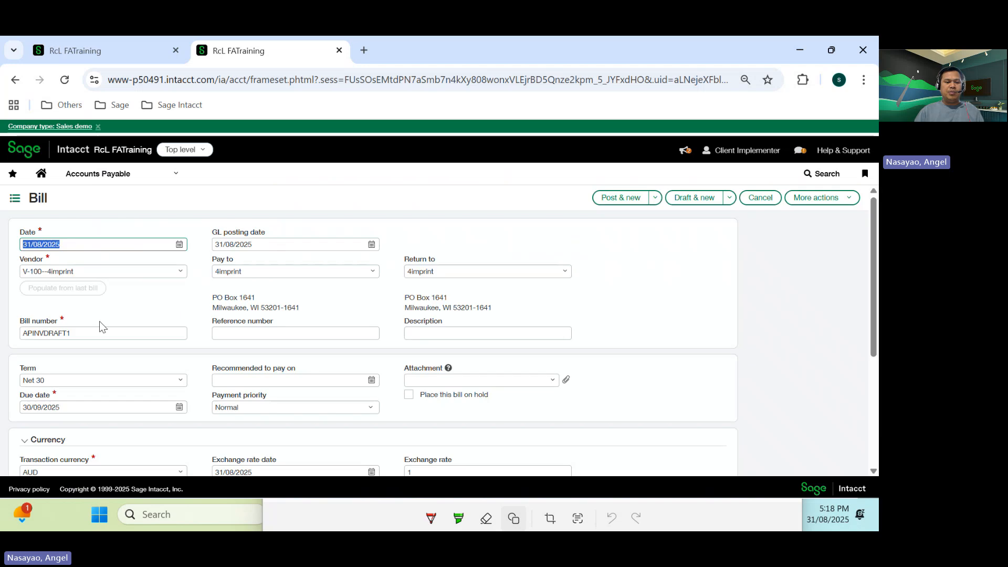
{"action": "left_click", "coordinate": [116, 361]}
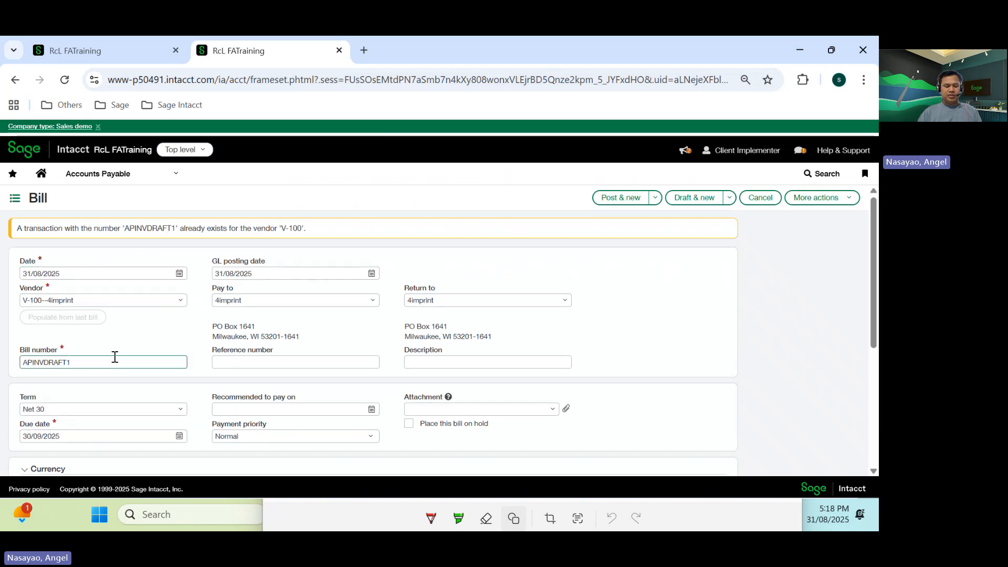
{"action": "key", "text": "BackSpace"}
{"action": "type", "text": "2"}
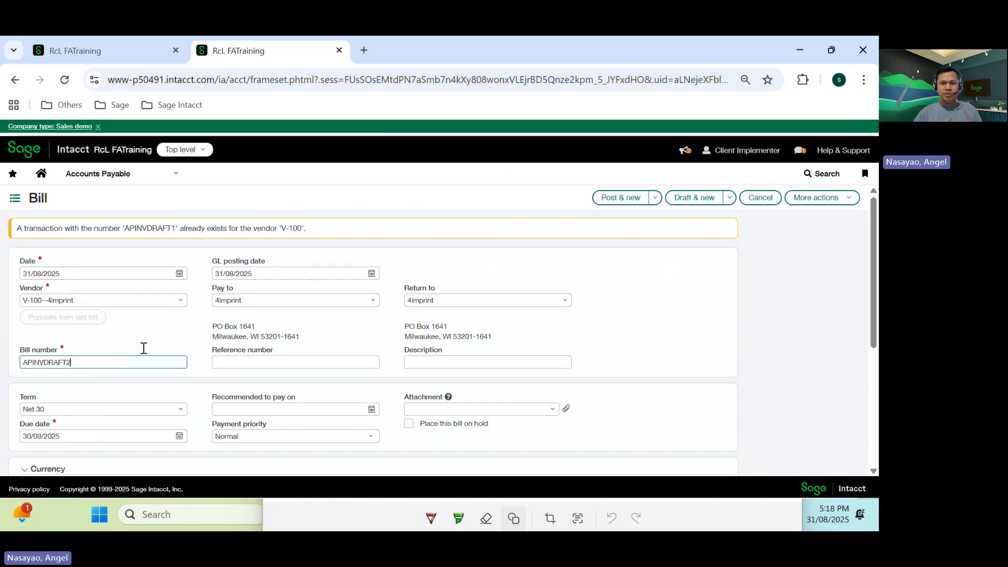
{"action": "left_click", "coordinate": [731, 200]}
{"action": "left_click", "coordinate": [731, 201]}
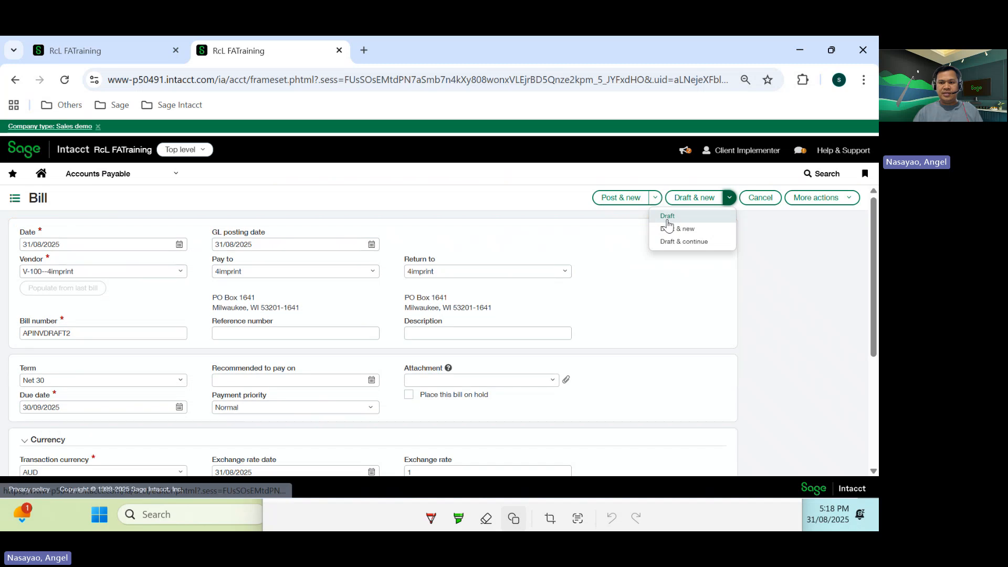
{"action": "left_click", "coordinate": [669, 216]}
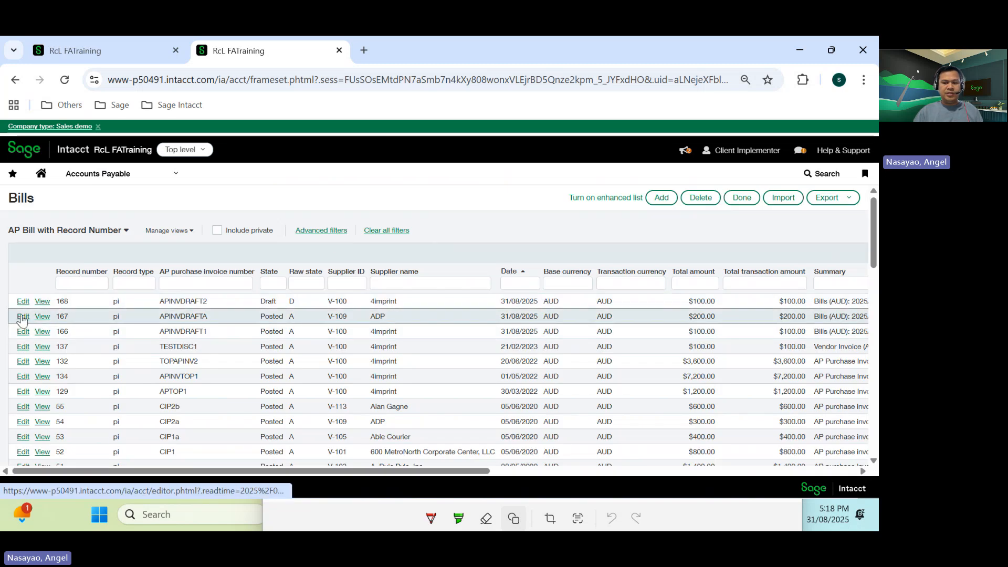
- Create a draft bill APINVDRAFTC by duplicating bill APINVDRAFTA and saving the copy as a draft
{"action": "left_click", "coordinate": [22, 317]}
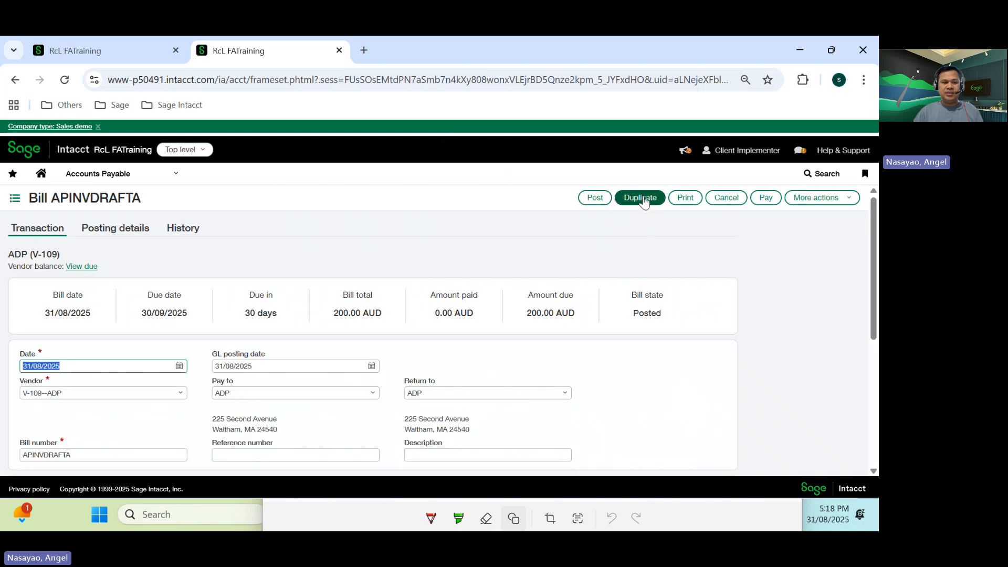
{"action": "left_click", "coordinate": [642, 198]}
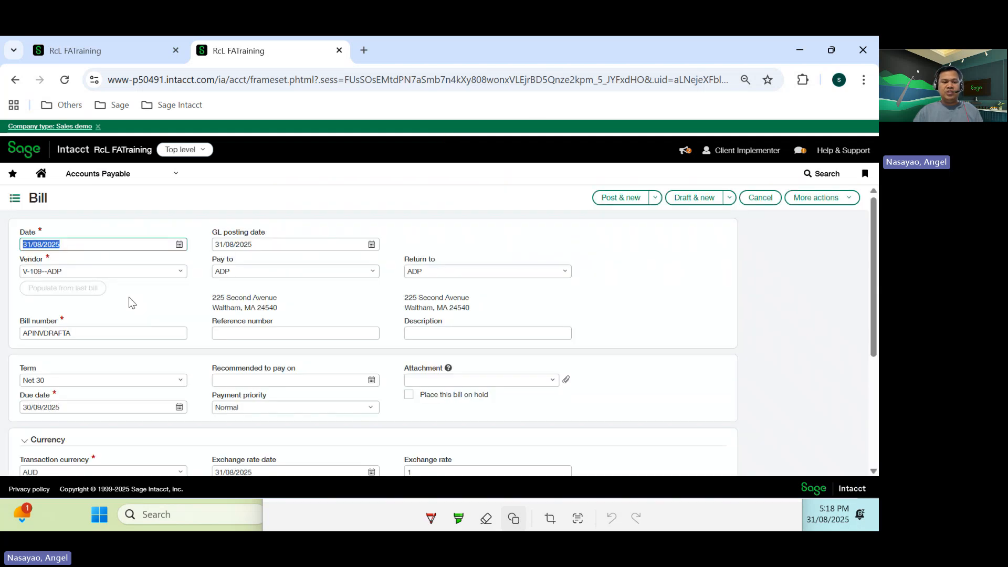
{"action": "left_click", "coordinate": [81, 359]}
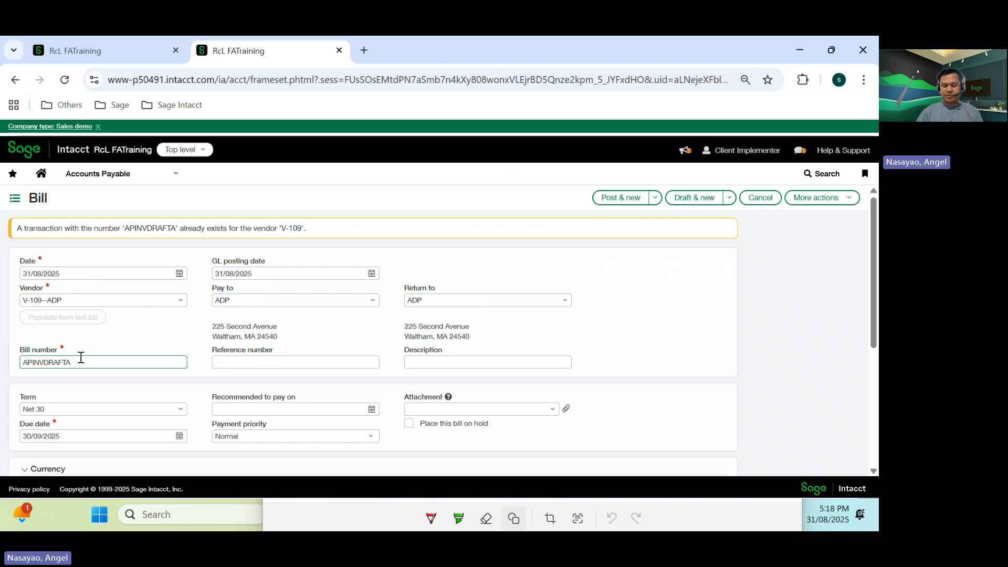
{"action": "key", "text": "BackSpace"}
{"action": "type", "text": "O"}
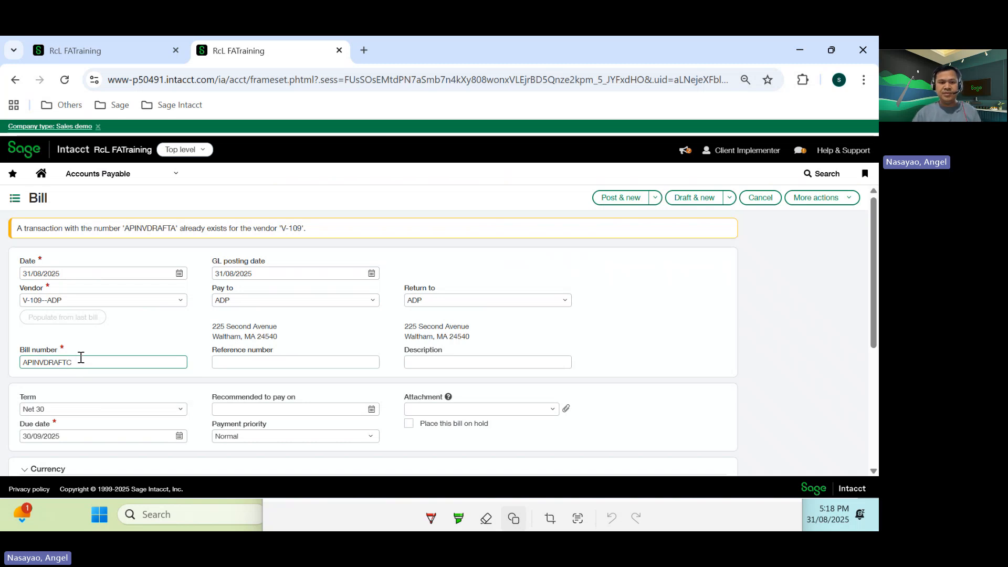
{"action": "left_click", "coordinate": [729, 199]}
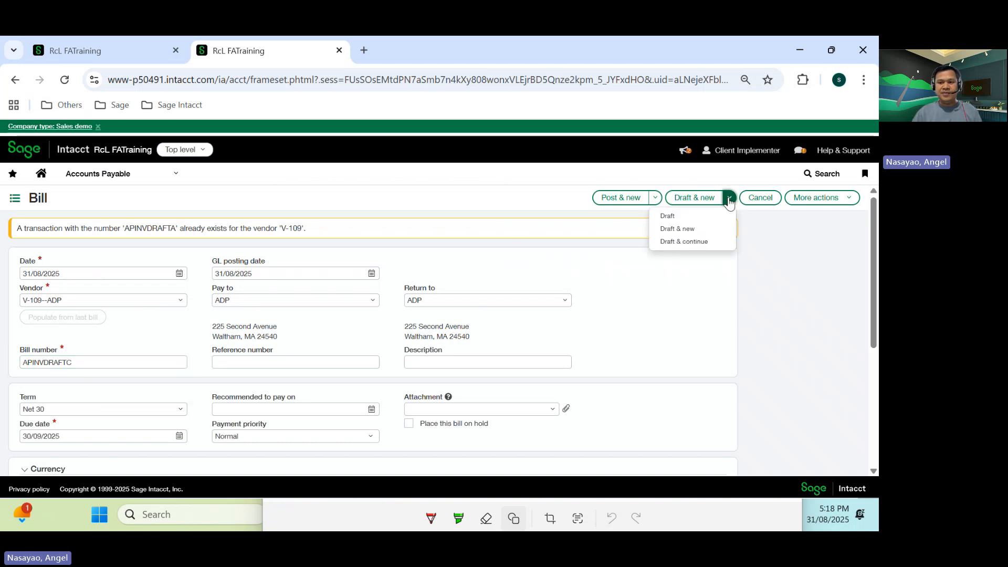
{"action": "left_click", "coordinate": [669, 216]}
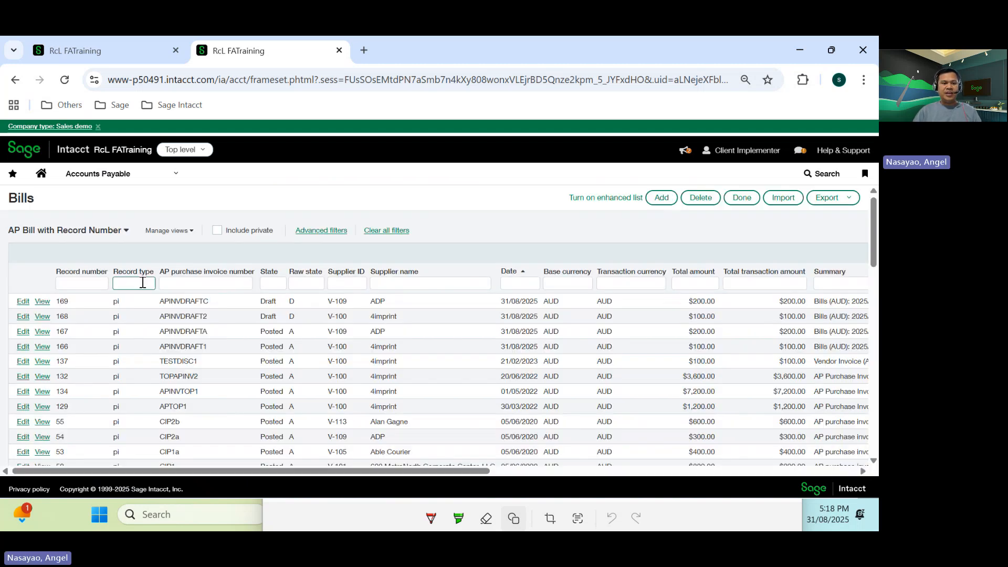
- Switch the bills list to the Draft bills view and back to AP Bill with Record Number
{"action": "left_click", "coordinate": [126, 232]}
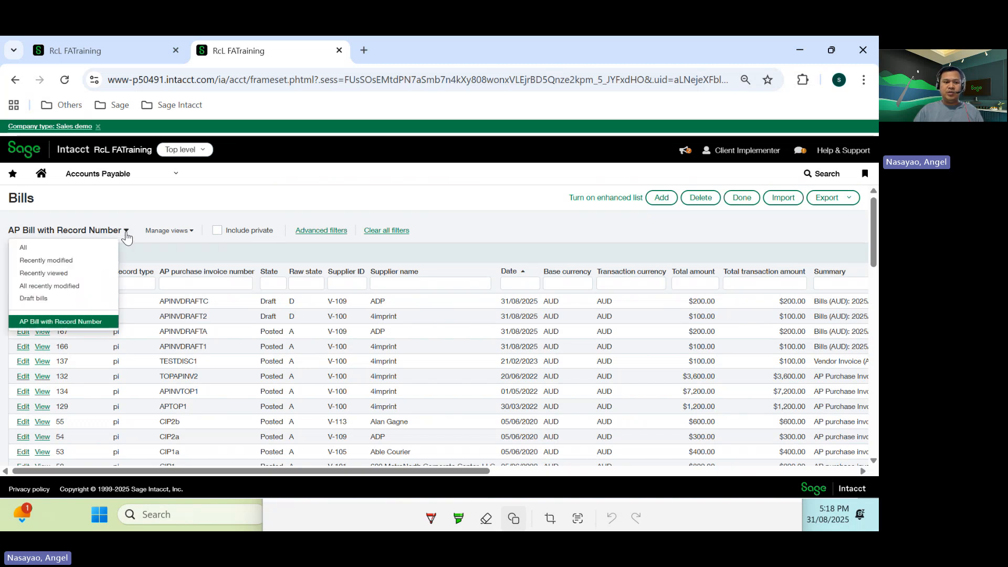
{"action": "left_click", "coordinate": [42, 304]}
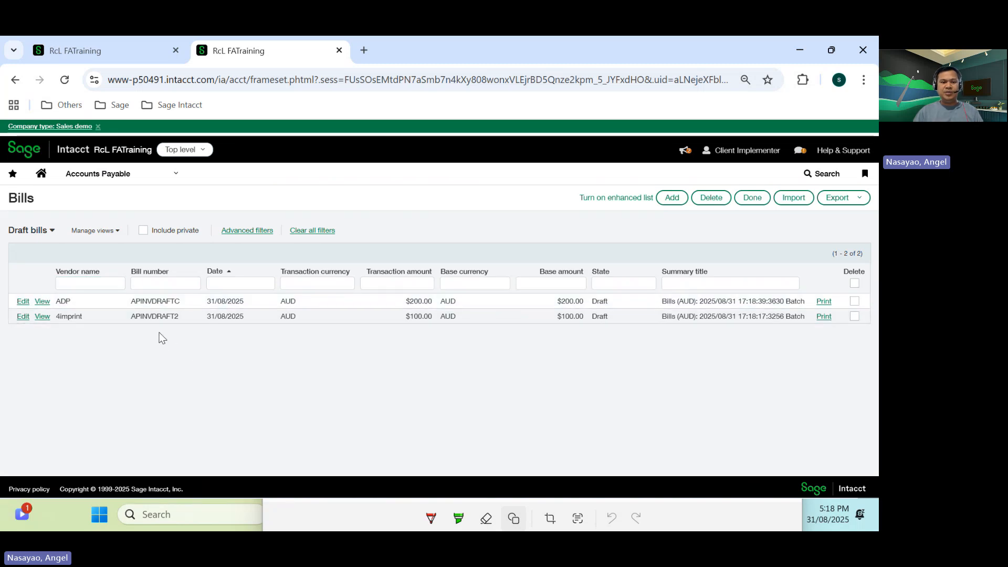
{"action": "left_click", "coordinate": [50, 231]}
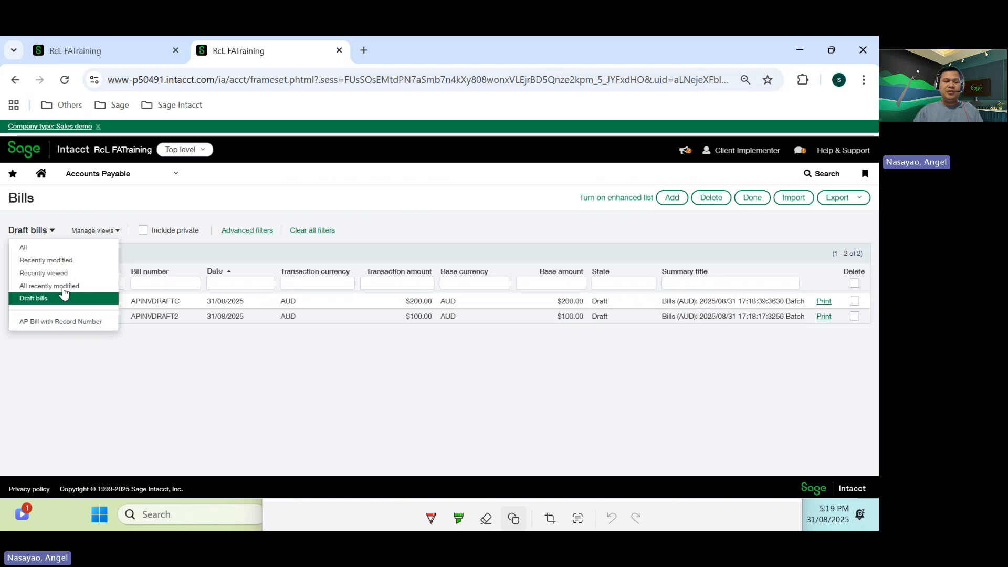
{"action": "left_click", "coordinate": [57, 321]}
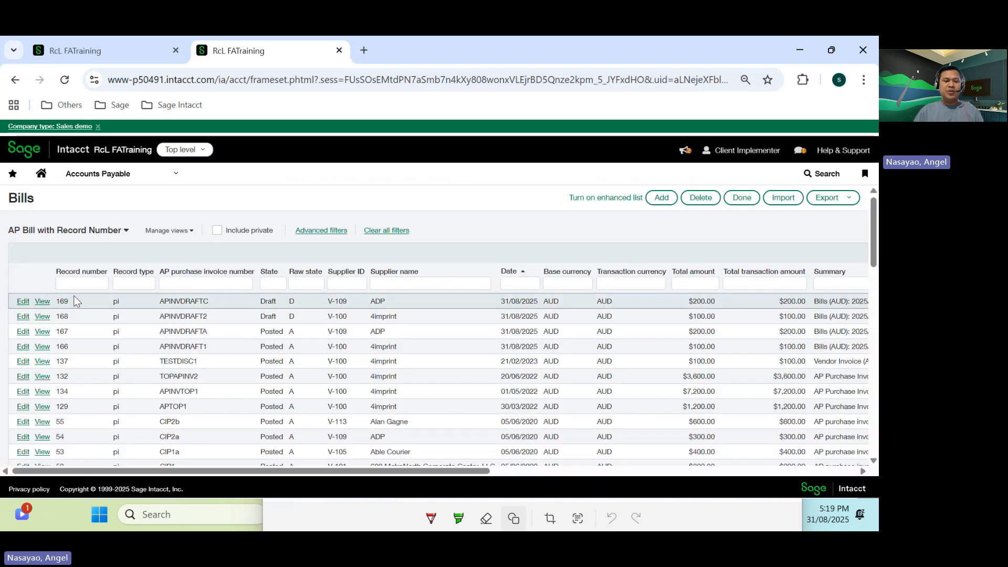
- Filter the bills list by State draft
{"action": "left_click", "coordinate": [273, 284]}
{"action": "type", "text": "draft"}
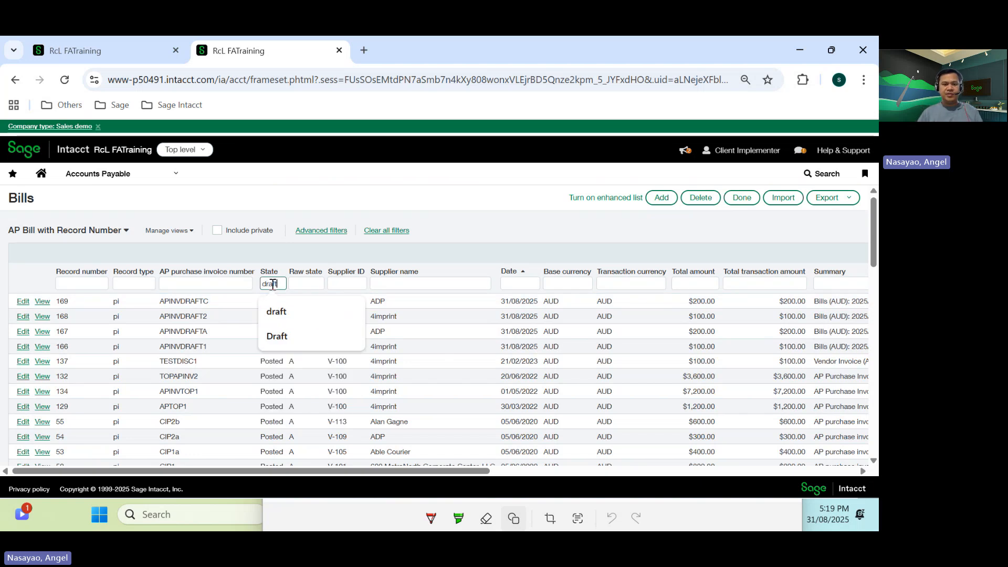
{"action": "key", "text": "Return"}
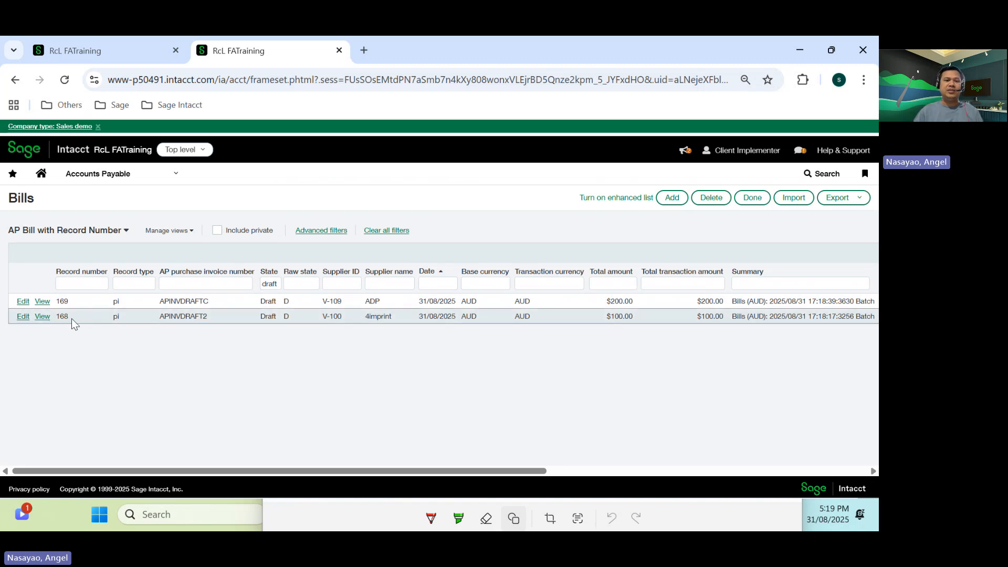
- Reopen Export Draft AP Invoices in the first tab and send the draft bills query
{"action": "left_click", "coordinate": [105, 52]}
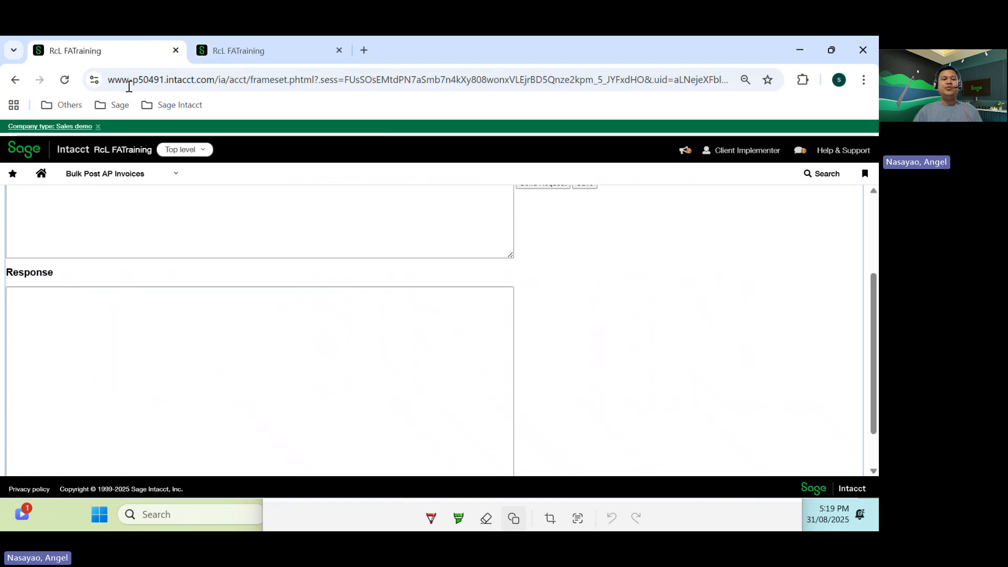
{"action": "left_click", "coordinate": [168, 174]}
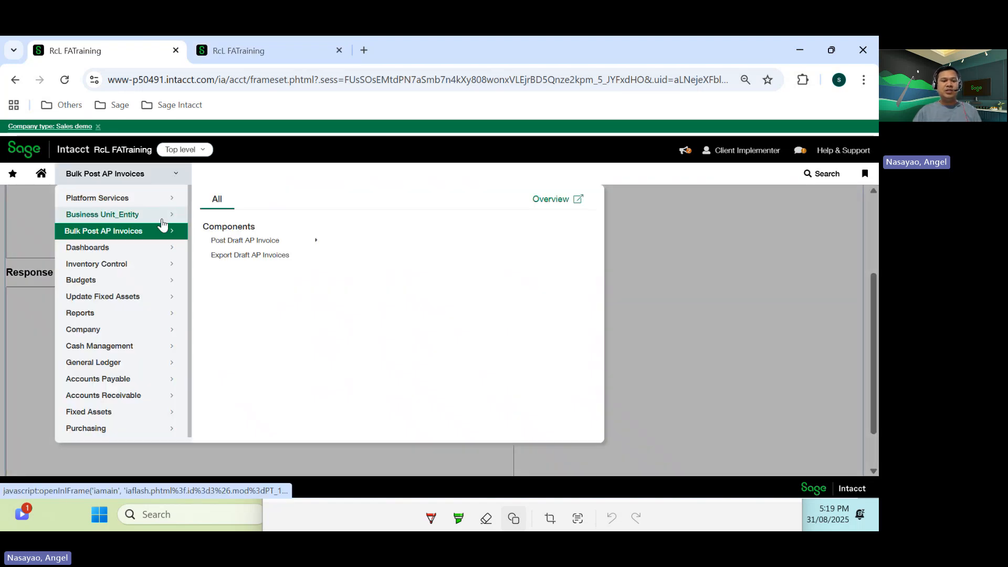
{"action": "left_click", "coordinate": [246, 258]}
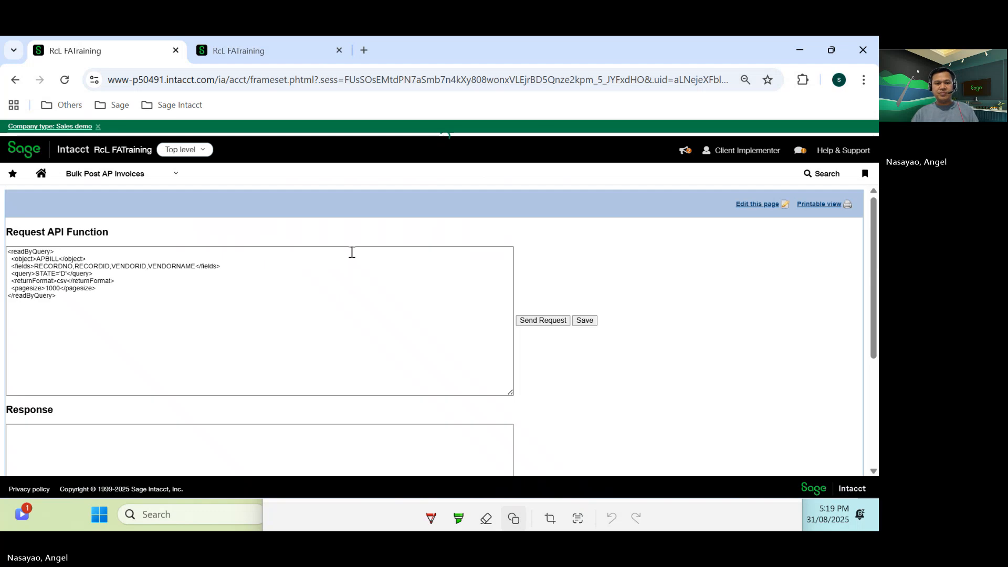
{"action": "left_click", "coordinate": [545, 321]}
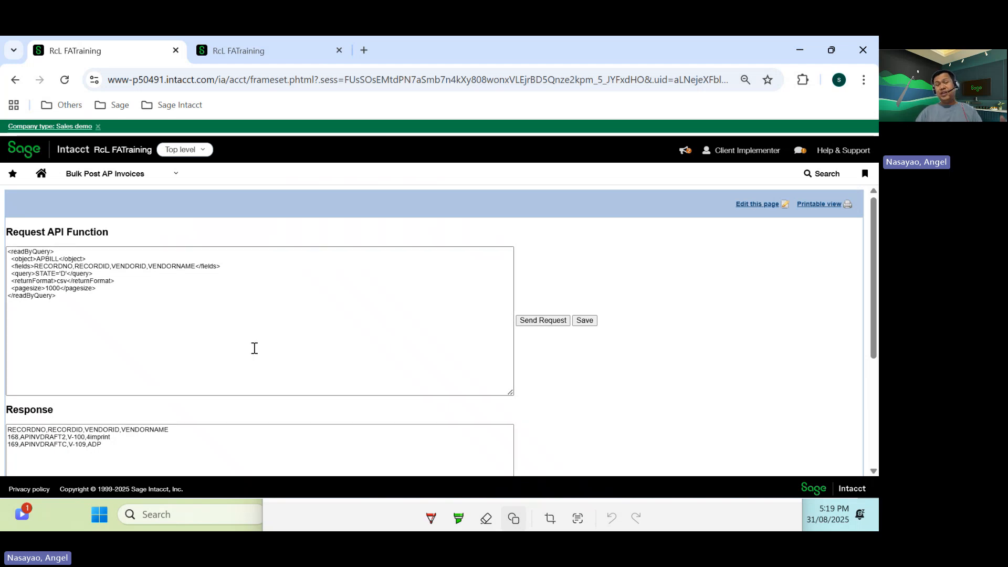
- Save the query response as a CSV file and open it maximised in Excel
{"action": "left_click", "coordinate": [585, 321]}
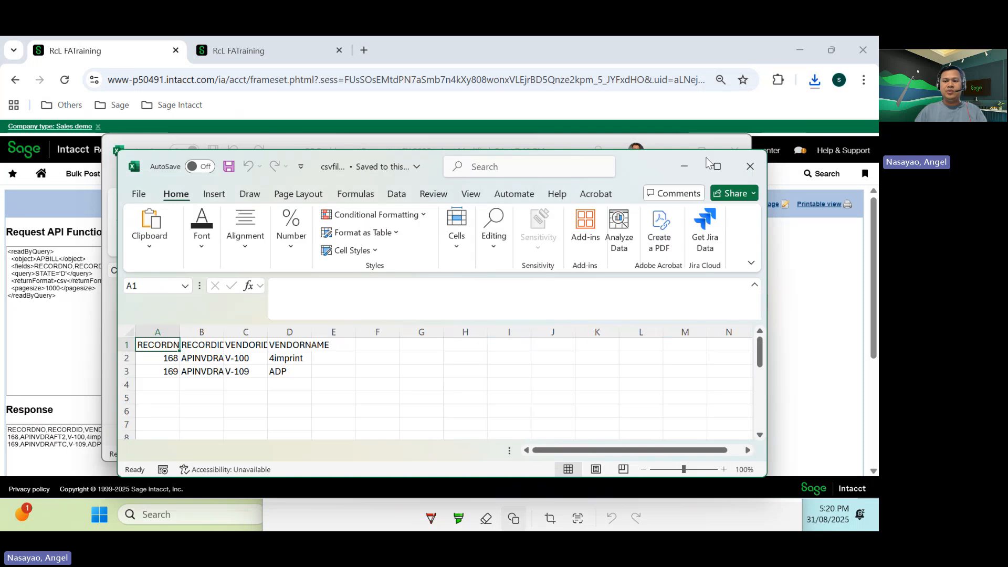
{"action": "left_click", "coordinate": [718, 166]}
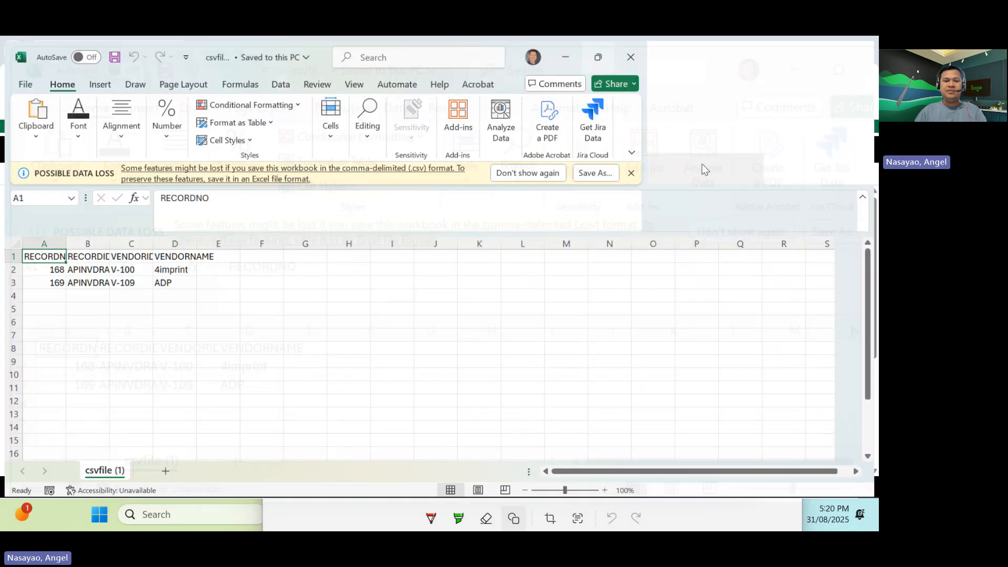
- Save the workbook as csvfile (1) in CSV (Comma delimited) format on the Desktop
{"action": "left_click", "coordinate": [21, 80]}
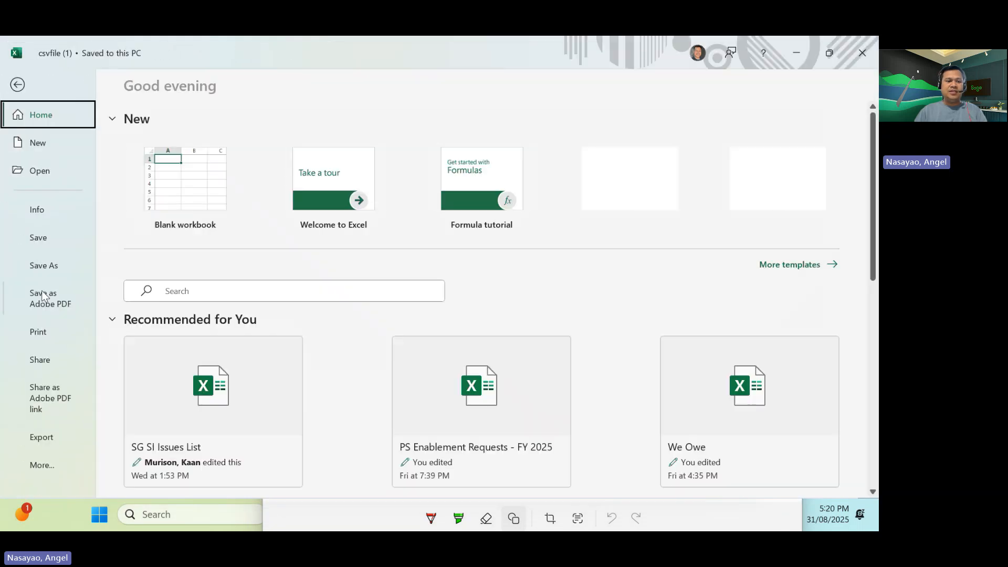
{"action": "left_click", "coordinate": [43, 265]}
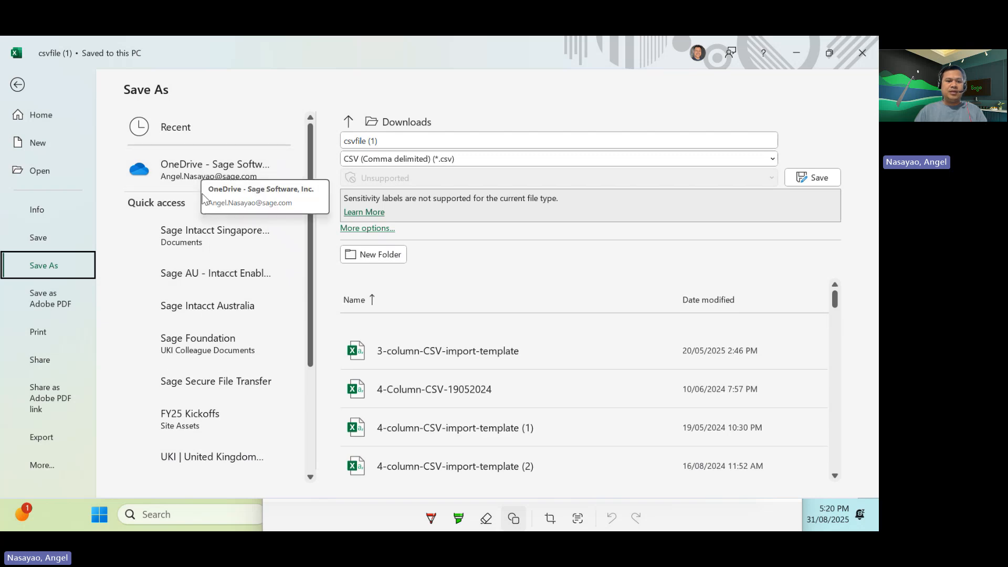
{"action": "scroll", "coordinate": [184, 430], "scroll_direction": "down", "scroll_amount": 4}
{"action": "left_click", "coordinate": [187, 427]}
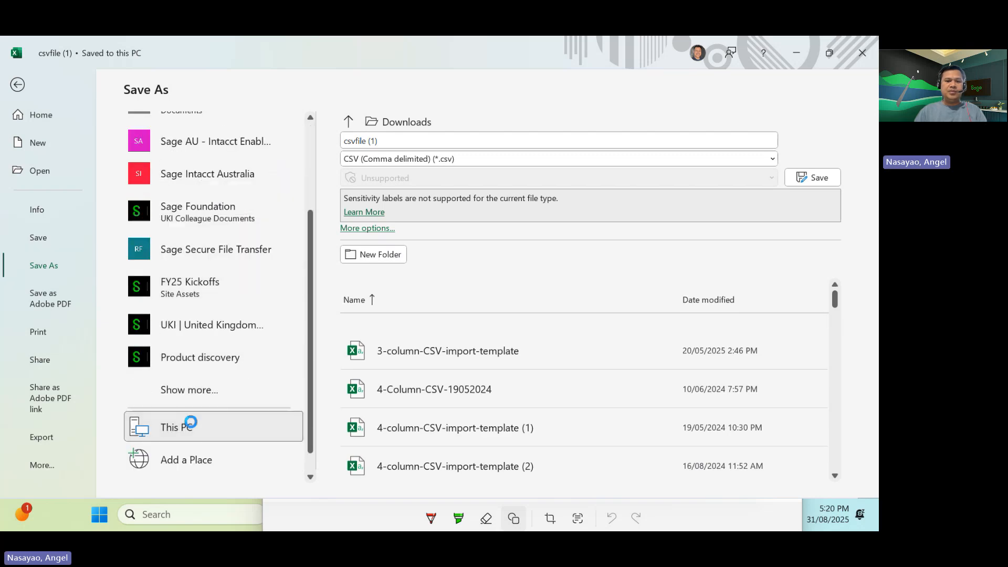
{"action": "left_click", "coordinate": [220, 206]}
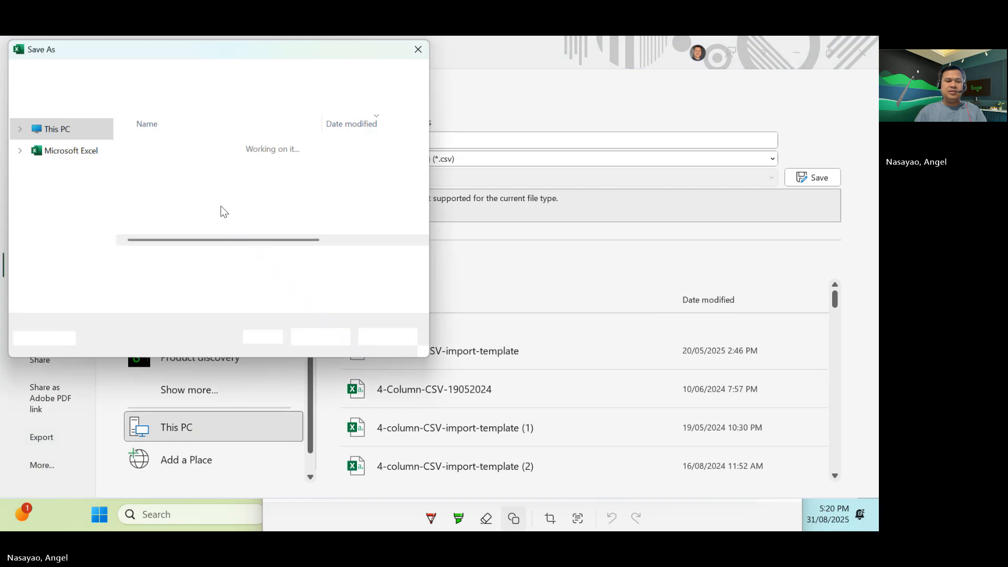
{"action": "scroll", "coordinate": [68, 211], "scroll_direction": "up", "scroll_amount": 5}
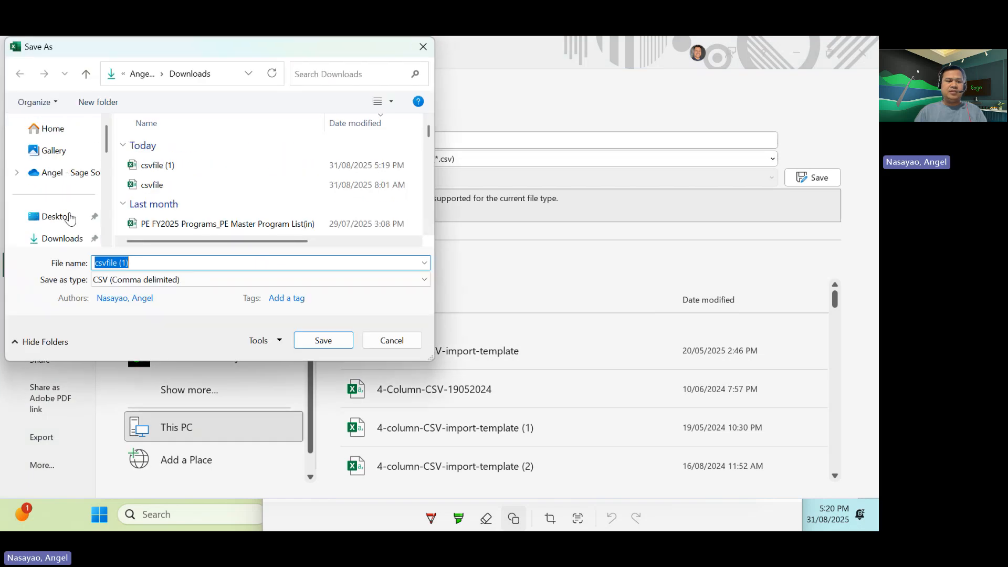
{"action": "left_click", "coordinate": [68, 219]}
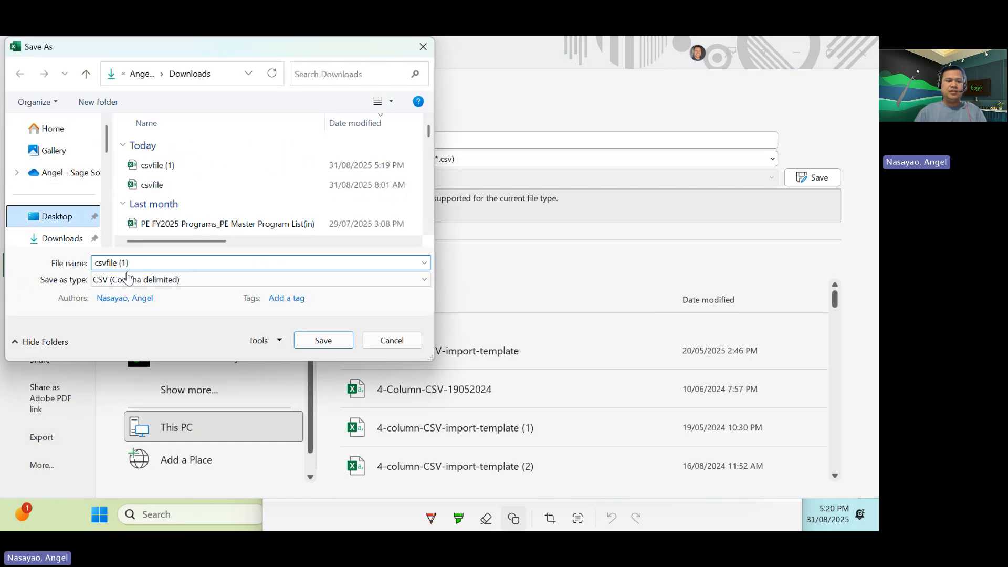
{"action": "left_click", "coordinate": [324, 340]}
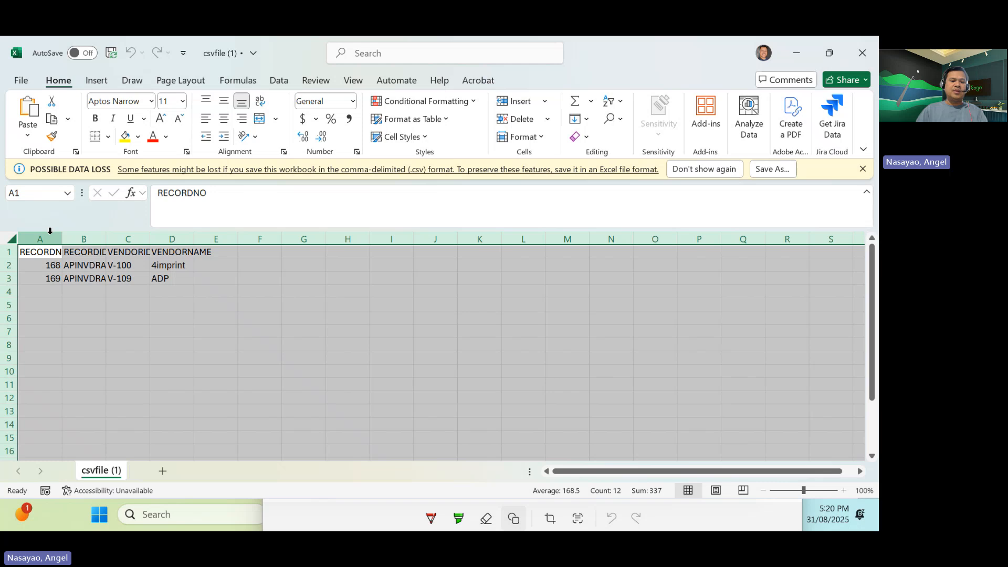
- Autofit all column widths and check the record number and record ID cells of the exported rows
{"action": "left_click", "coordinate": [12, 239]}
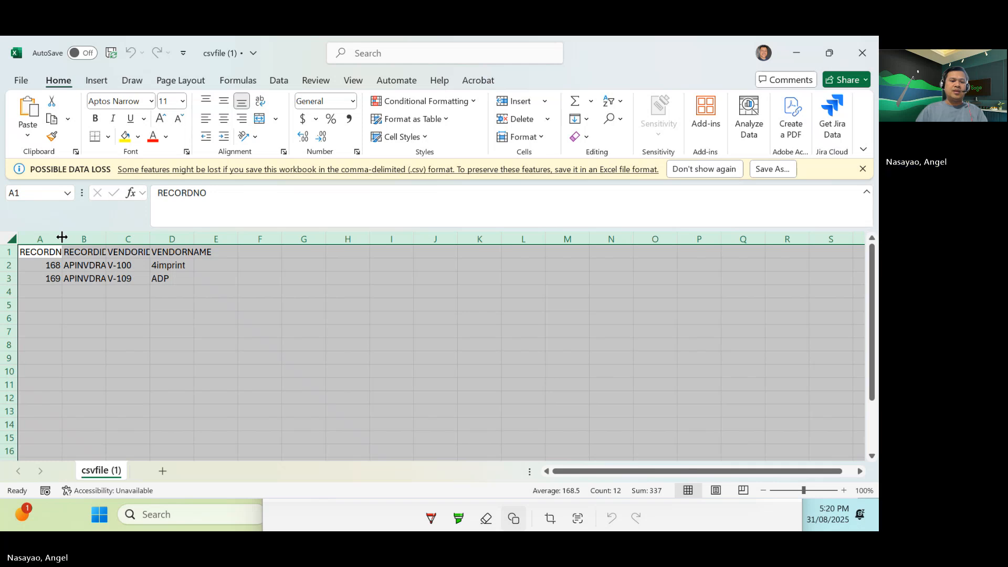
{"action": "double_click", "coordinate": [62, 237]}
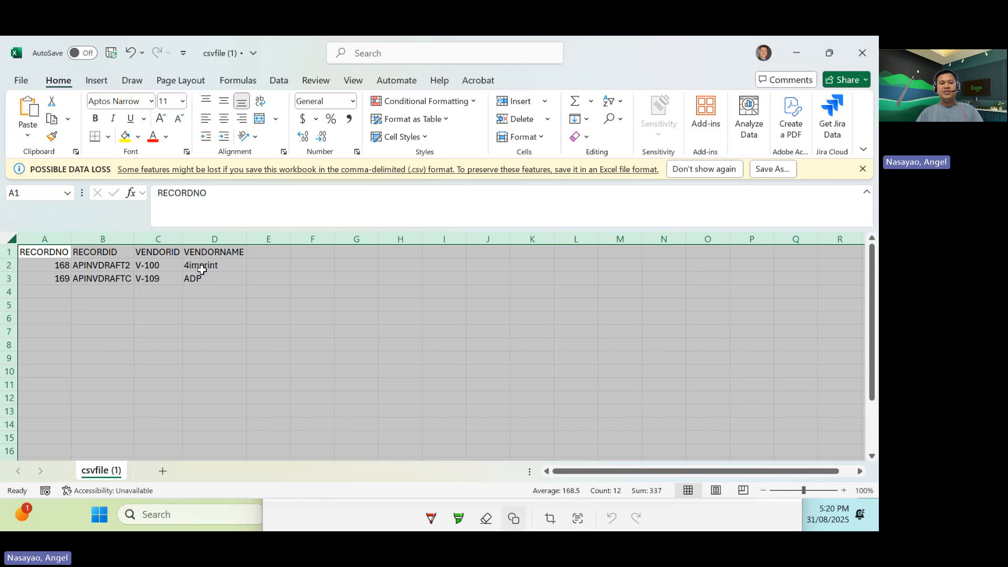
{"action": "left_click", "coordinate": [117, 269]}
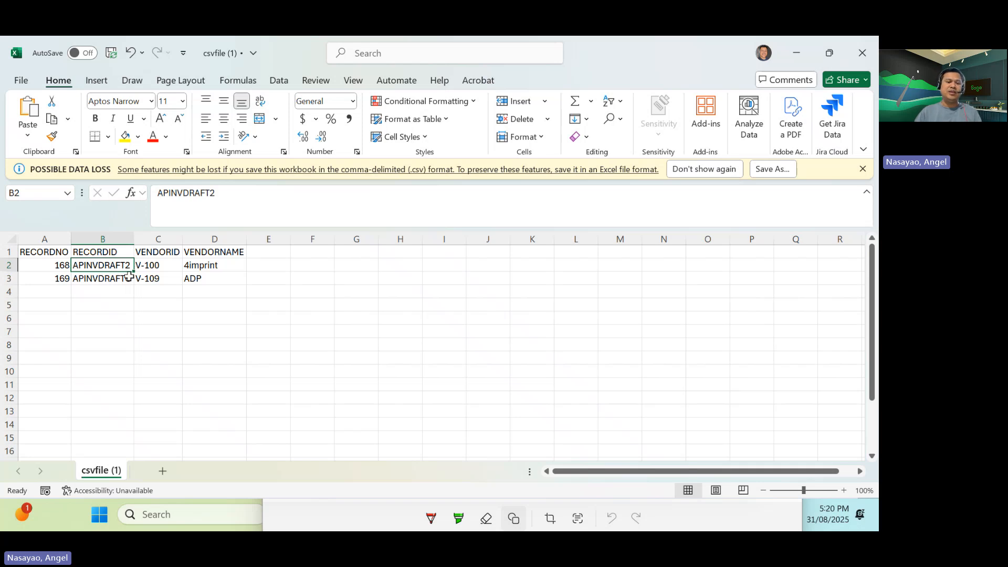
{"action": "left_click", "coordinate": [128, 277]}
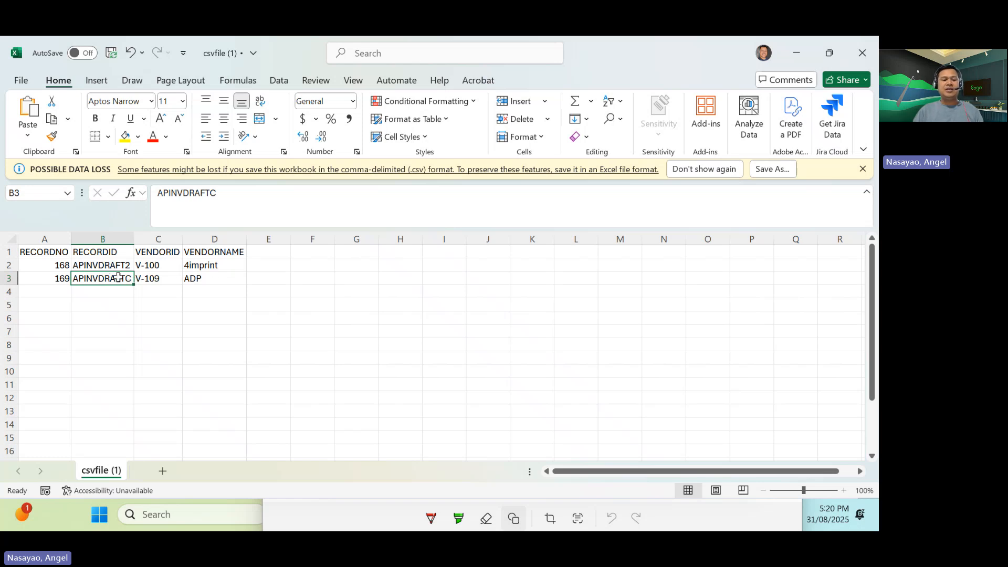
{"action": "left_click", "coordinate": [56, 265]}
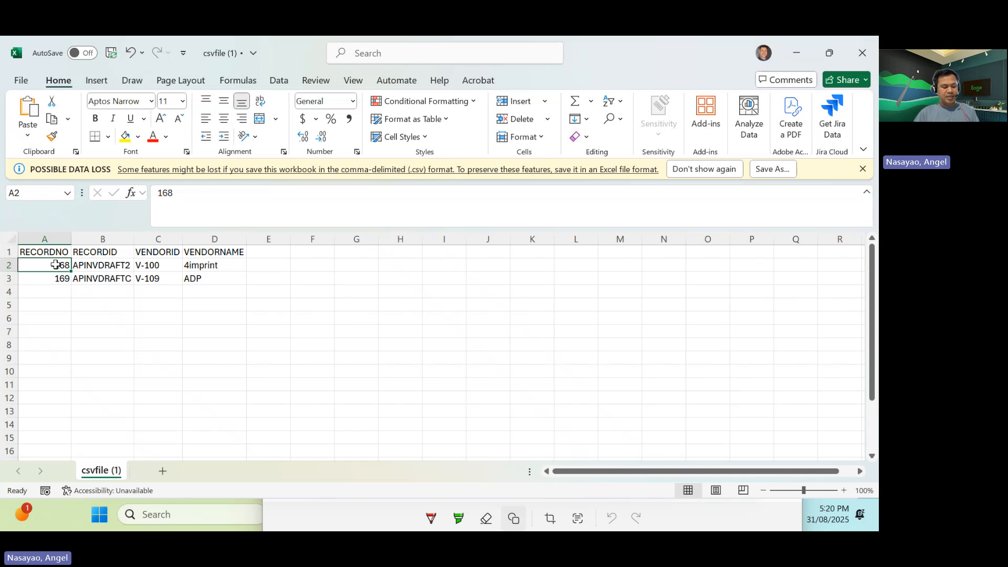
- Compare the exported rows with the draft bills list in the second browser tab
{"action": "key", "text": "alt+Tab"}
{"action": "key", "text": "alt+Tab"}
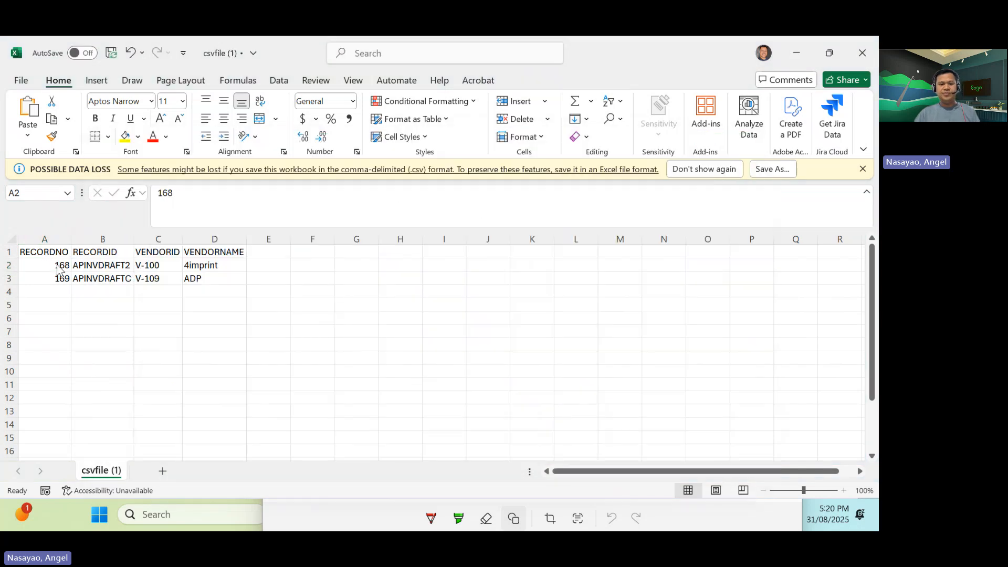
{"action": "key", "text": "alt+Tab"}
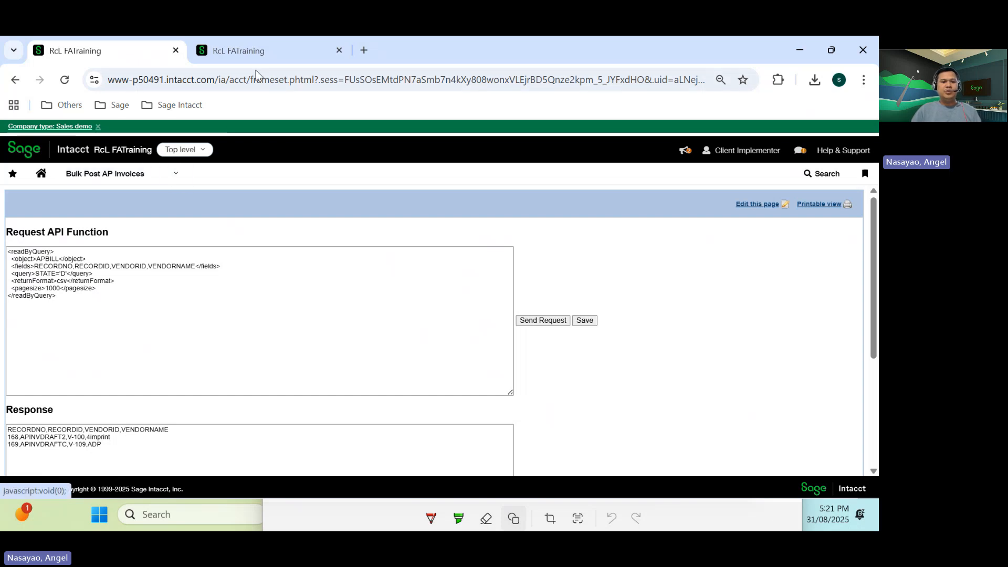
{"action": "left_click", "coordinate": [260, 52]}
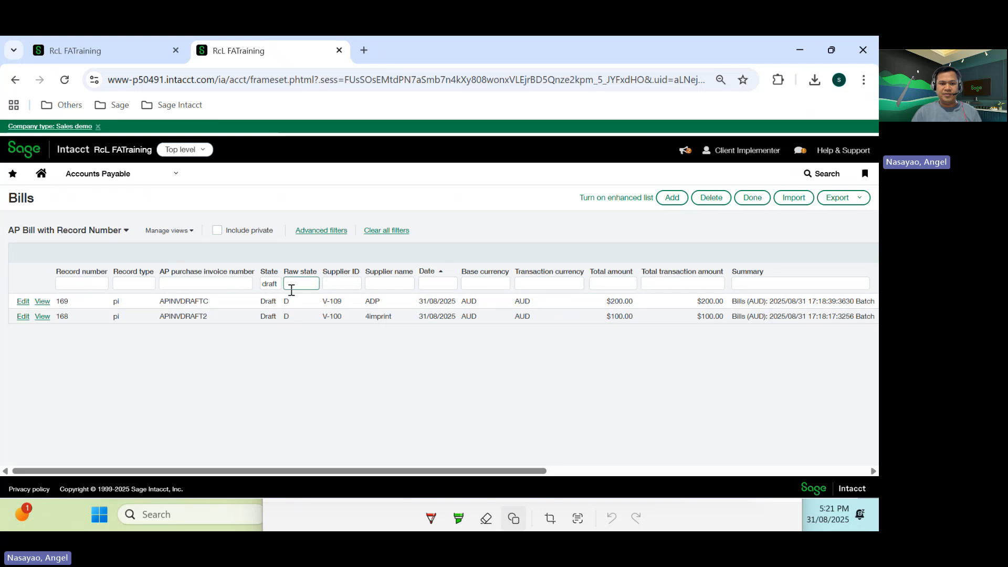
{"action": "left_click", "coordinate": [273, 284]}
{"action": "key", "text": "Return"}
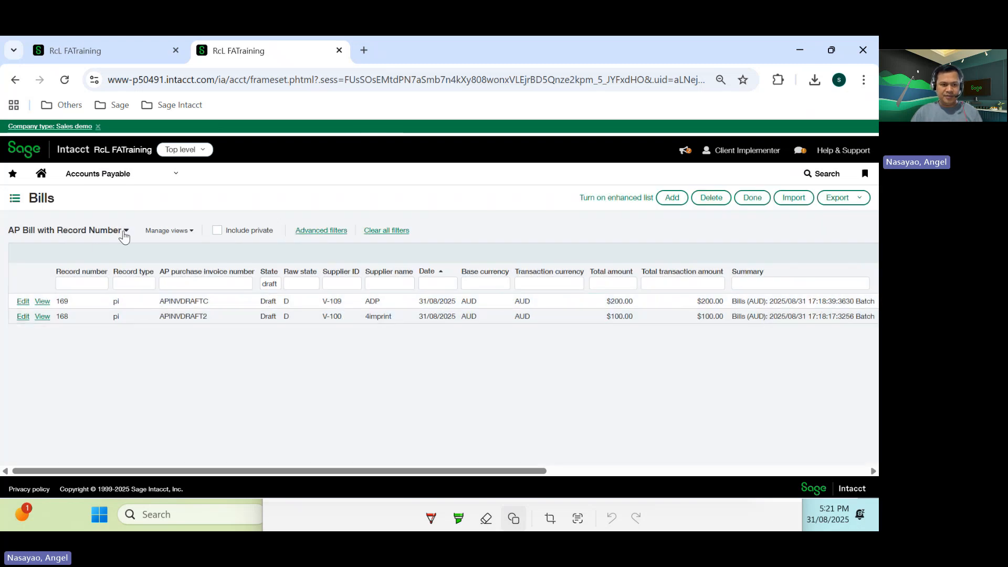
{"action": "left_click", "coordinate": [74, 47]}
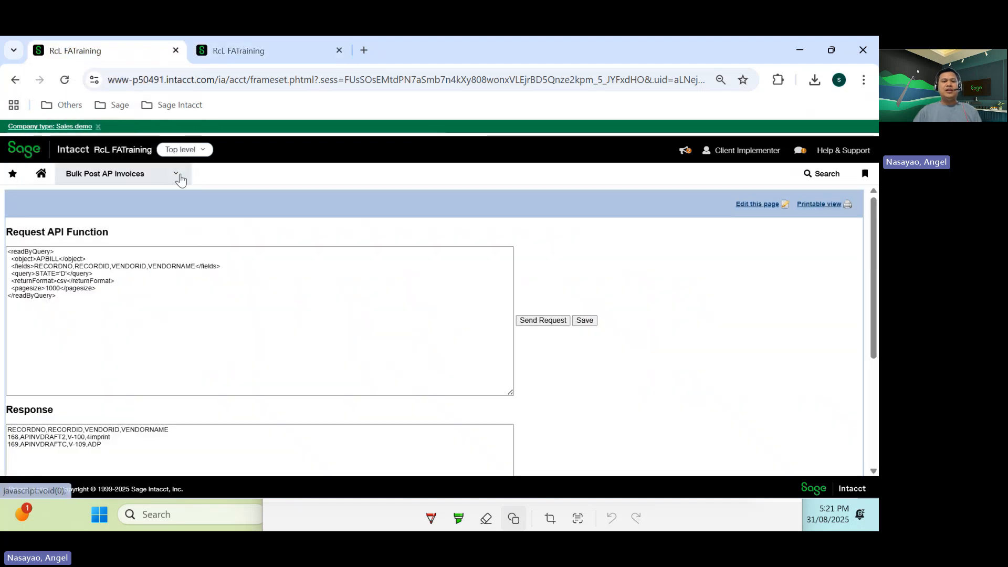
{"action": "key", "text": "alt+Tab"}
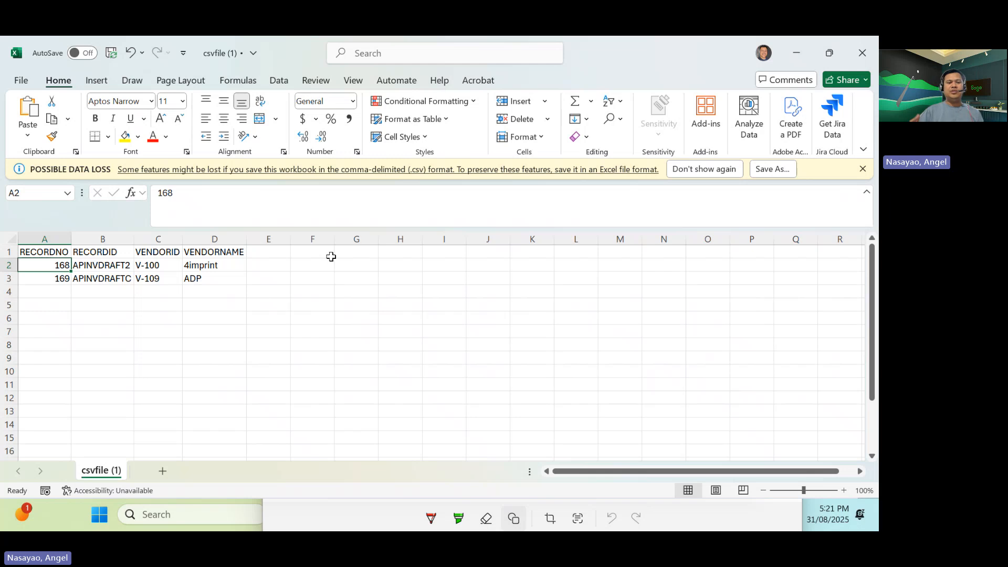
{"action": "key", "text": "alt+Tab"}
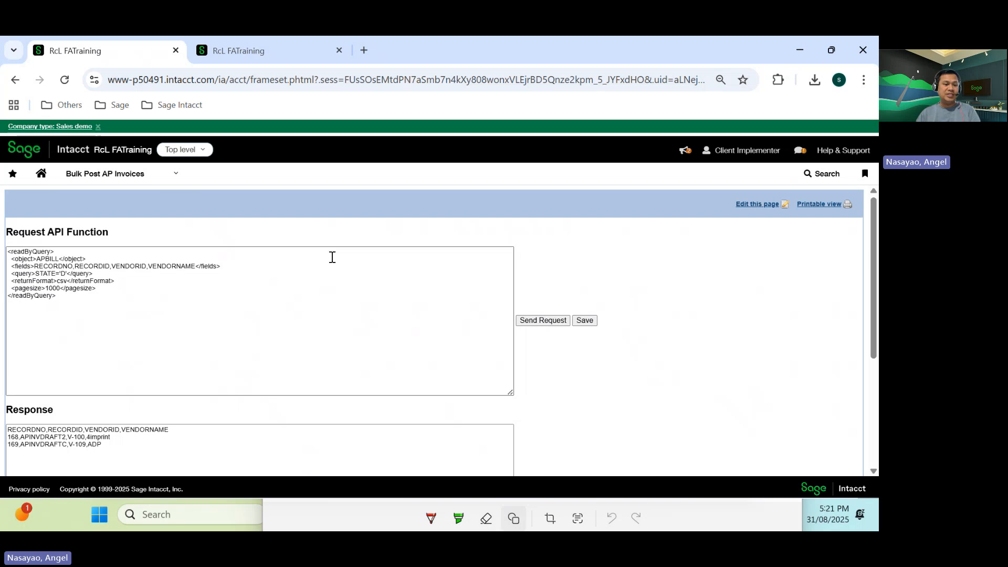
- Open the Import page of the Post Draft AP Invoice component under Bulk Post AP Invoices
{"action": "left_click", "coordinate": [175, 179]}
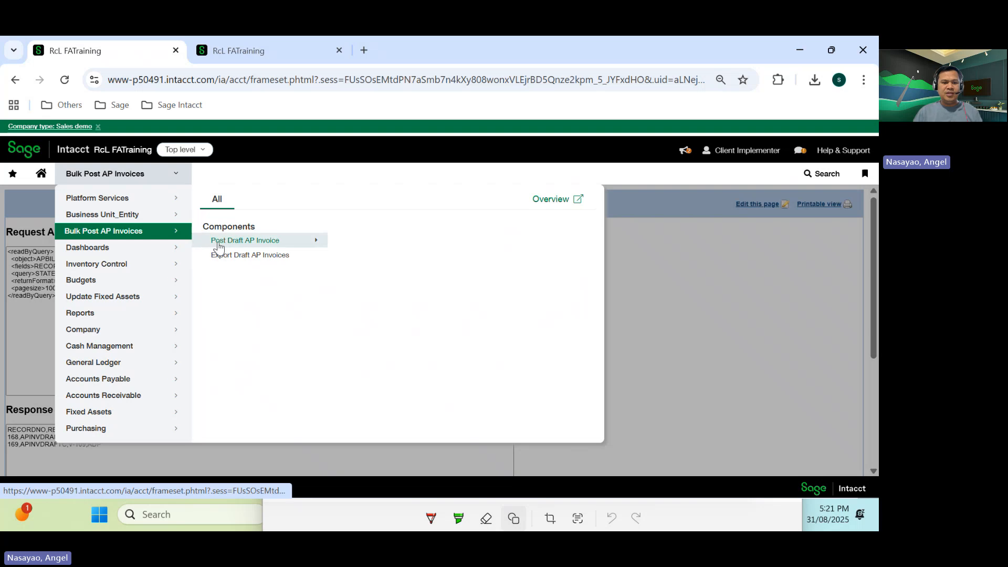
{"action": "mouse_move", "coordinate": [229, 245]}
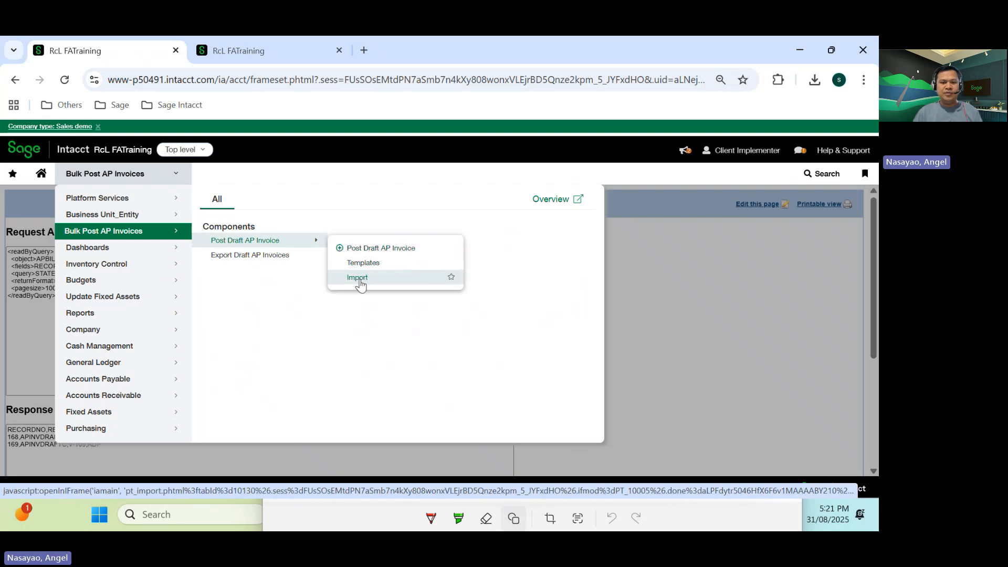
{"action": "left_click", "coordinate": [359, 279]}
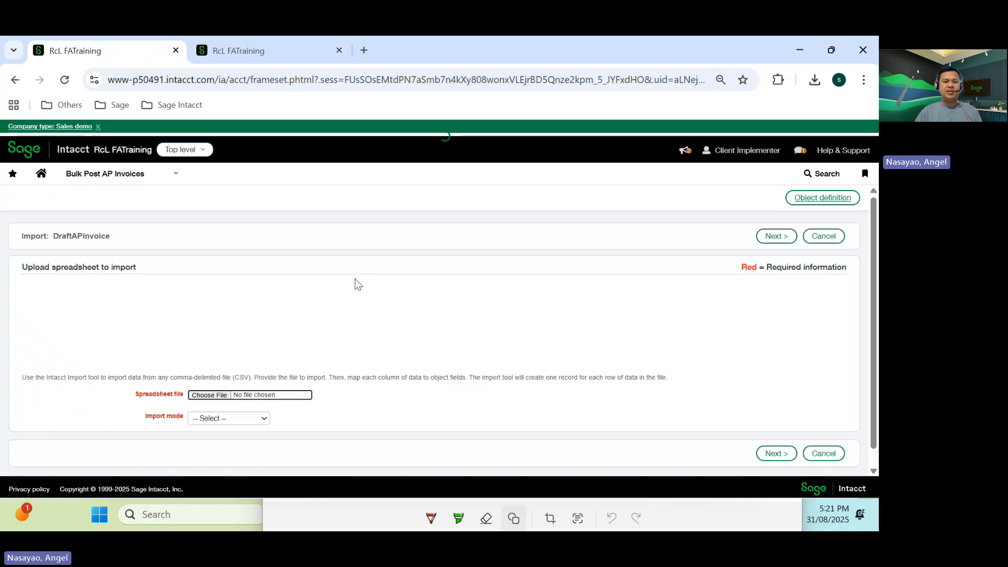
- Choose csvfile (1) from the Desktop as the spreadsheet file to import
{"action": "scroll", "coordinate": [354, 279], "scroll_direction": "down", "scroll_amount": 1}
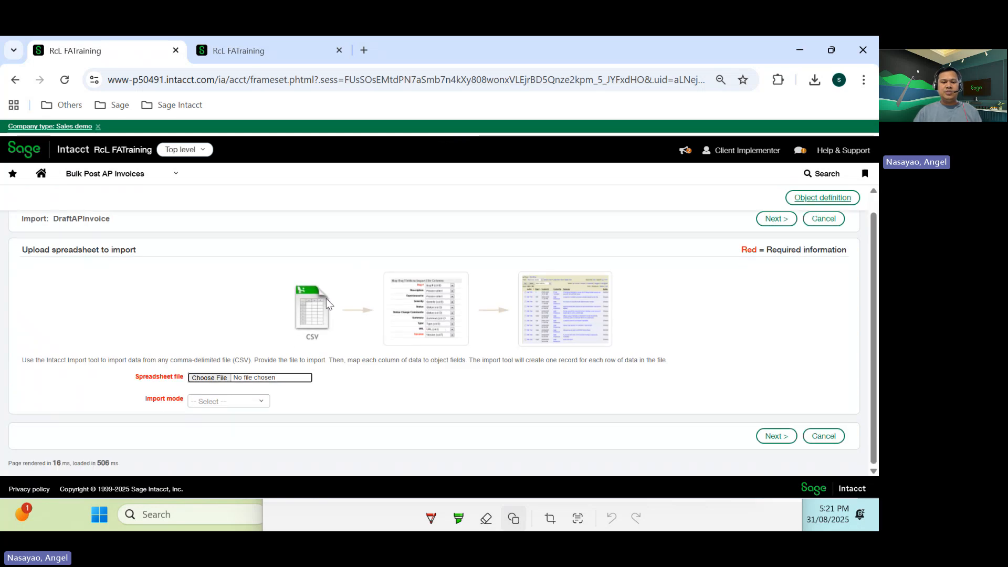
{"action": "left_click", "coordinate": [210, 377]}
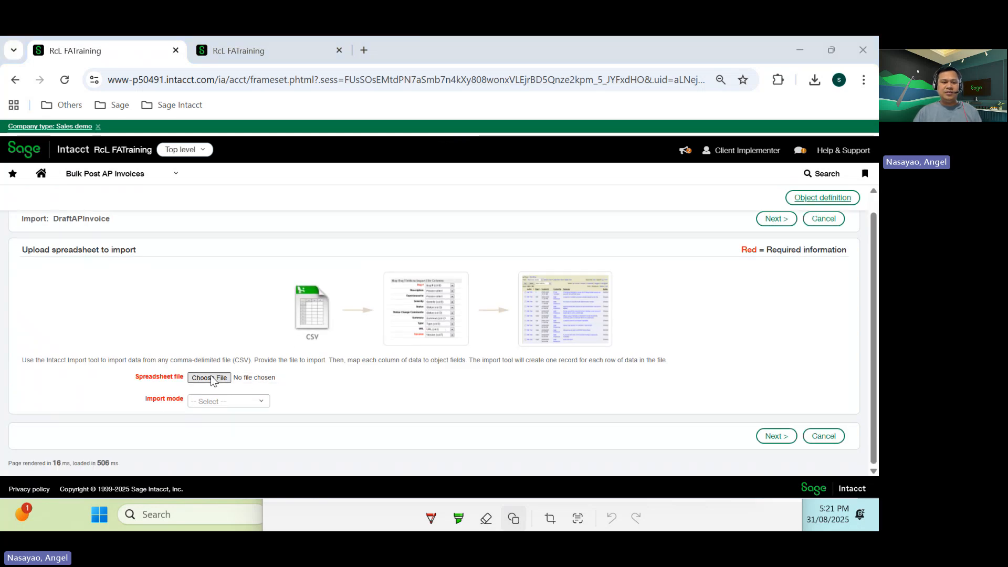
{"action": "left_click", "coordinate": [210, 378]}
{"action": "left_click", "coordinate": [56, 216]}
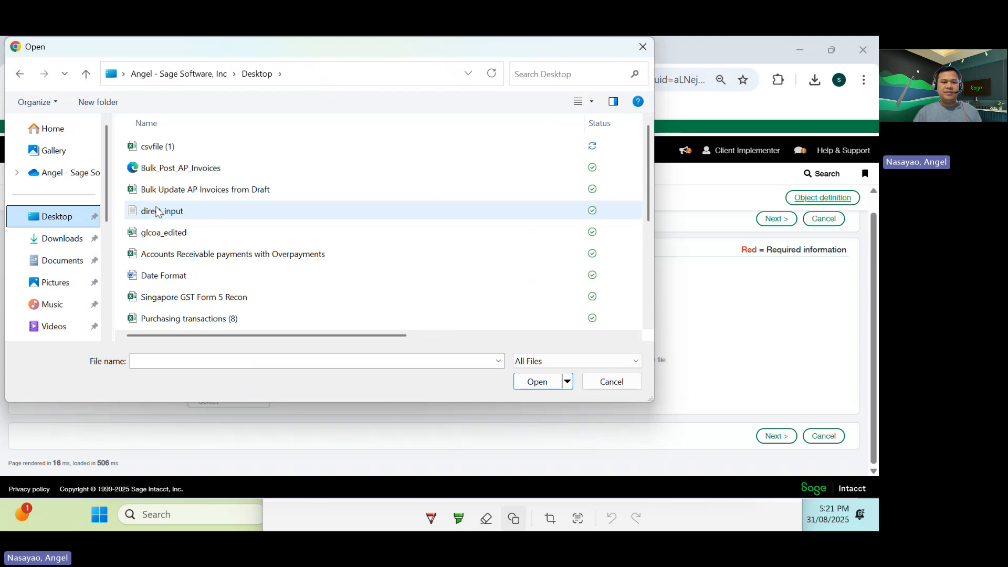
{"action": "left_click", "coordinate": [155, 147]}
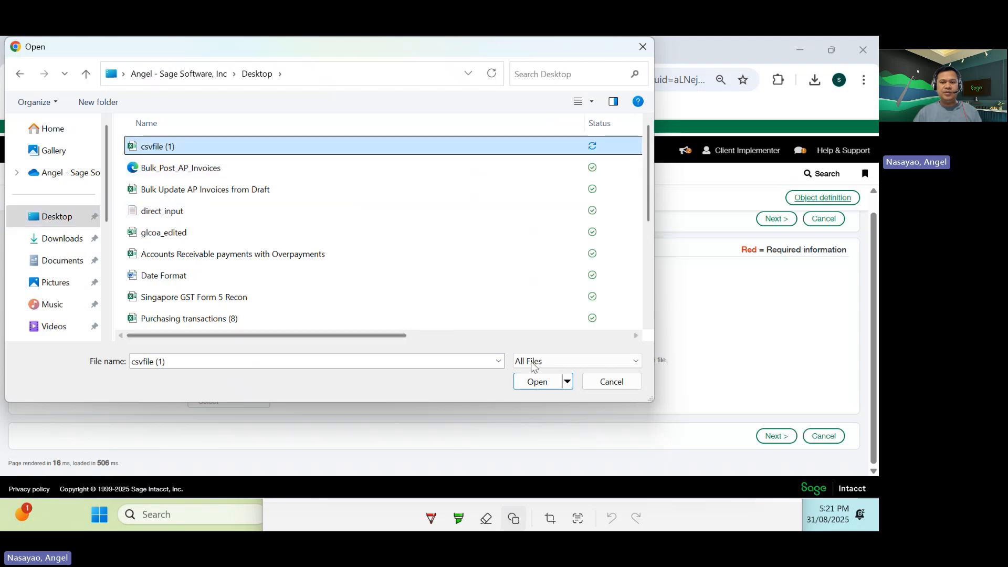
{"action": "left_click_drag", "start_coordinate": [398, 335], "coordinate": [522, 331]}
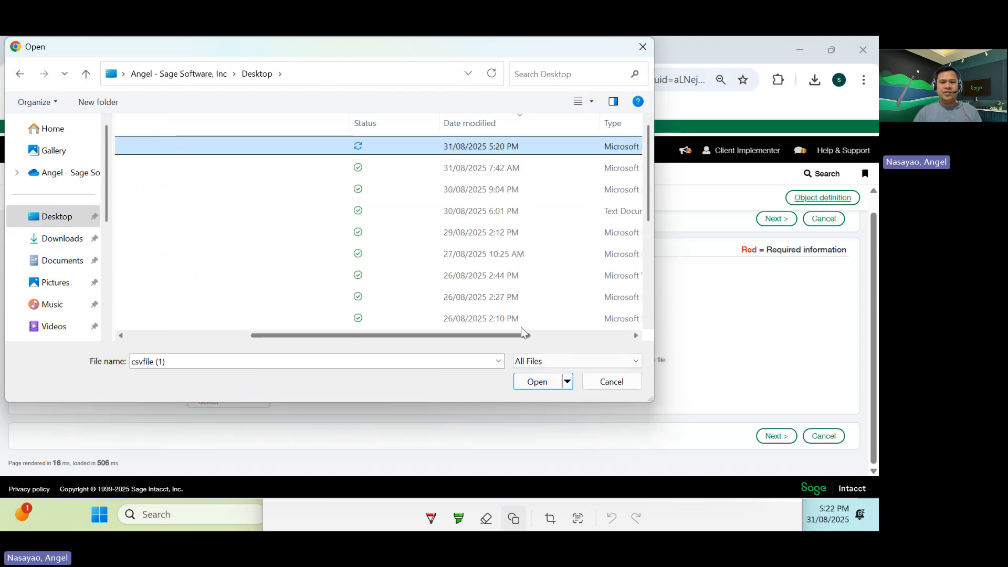
{"action": "left_click", "coordinate": [537, 381]}
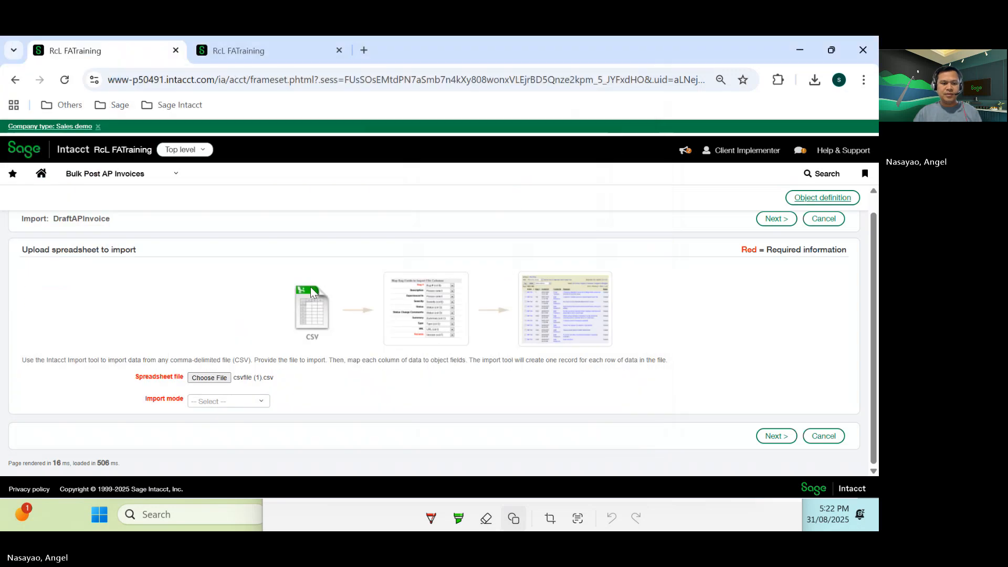
- Set the import mode to Online and proceed to the field mapping page
{"action": "left_click", "coordinate": [212, 403]}
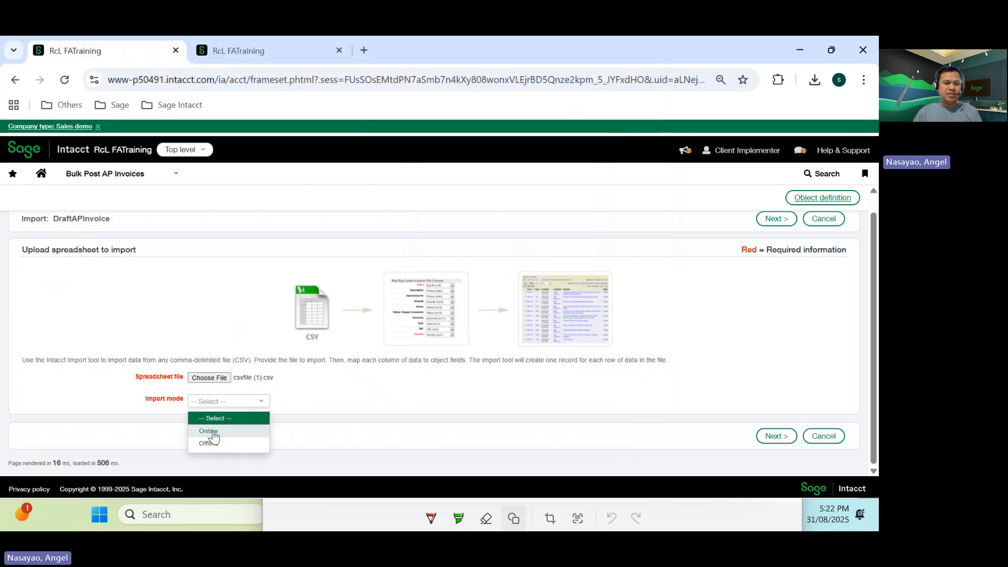
{"action": "left_click", "coordinate": [209, 433]}
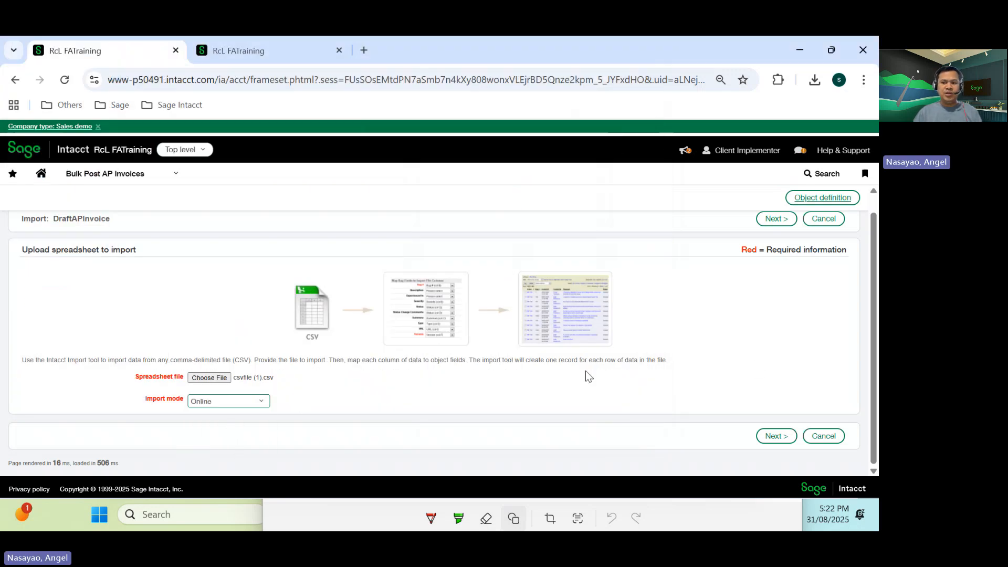
{"action": "left_click", "coordinate": [772, 218]}
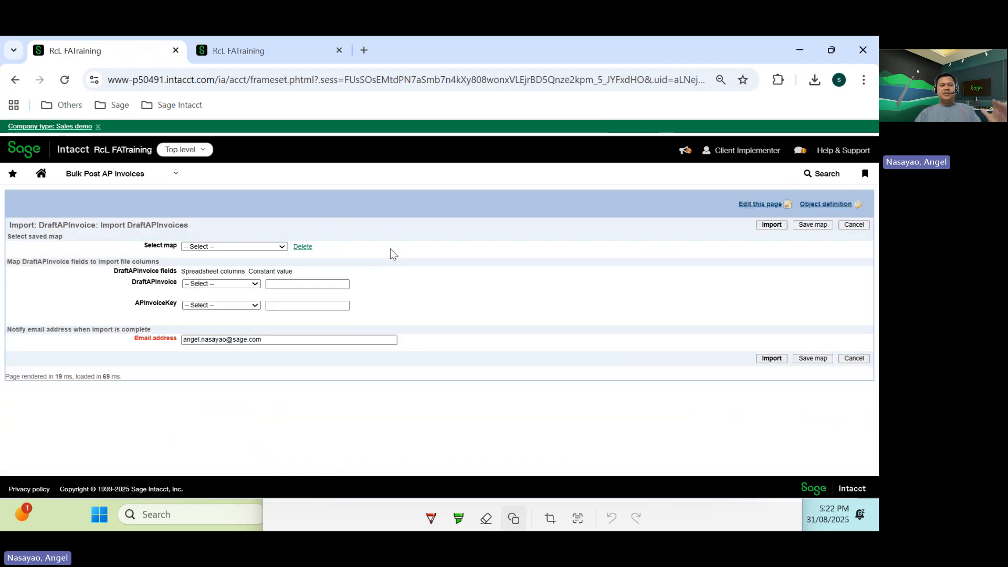
- Select the saved map Bulk Post AP Invoices Template
{"action": "left_click", "coordinate": [283, 247]}
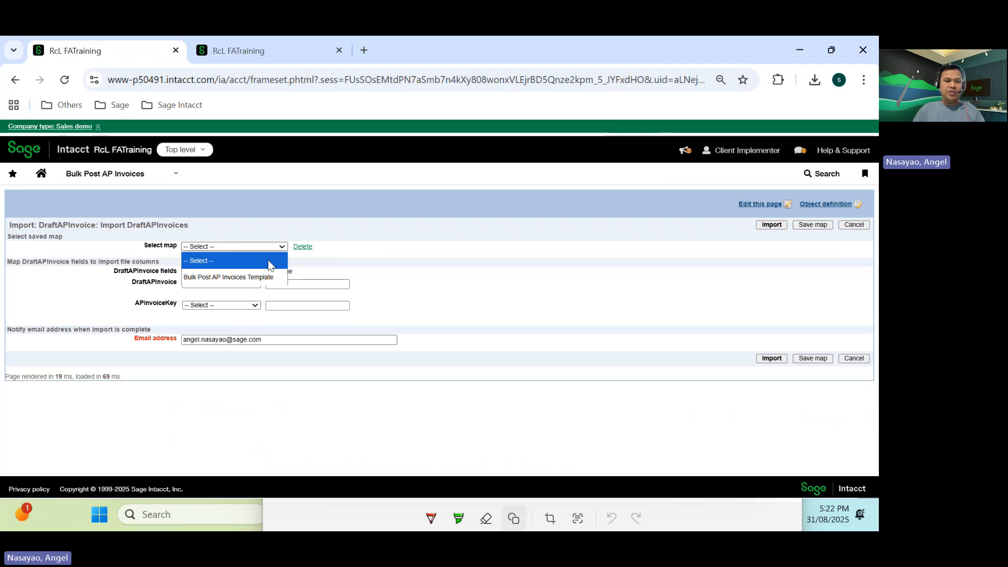
{"action": "left_click", "coordinate": [225, 279]}
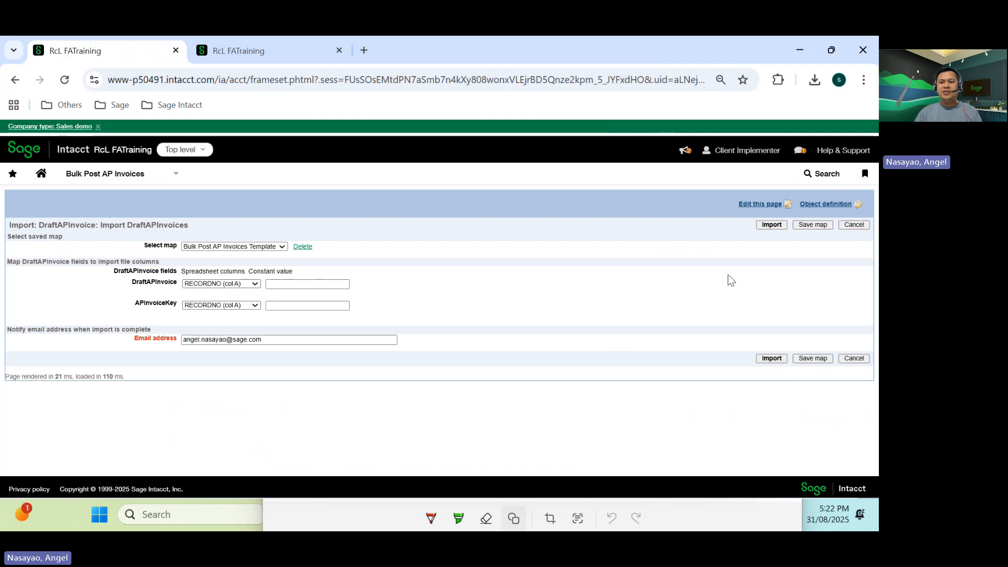
- Run the import with the selected field map
{"action": "left_click", "coordinate": [769, 227]}
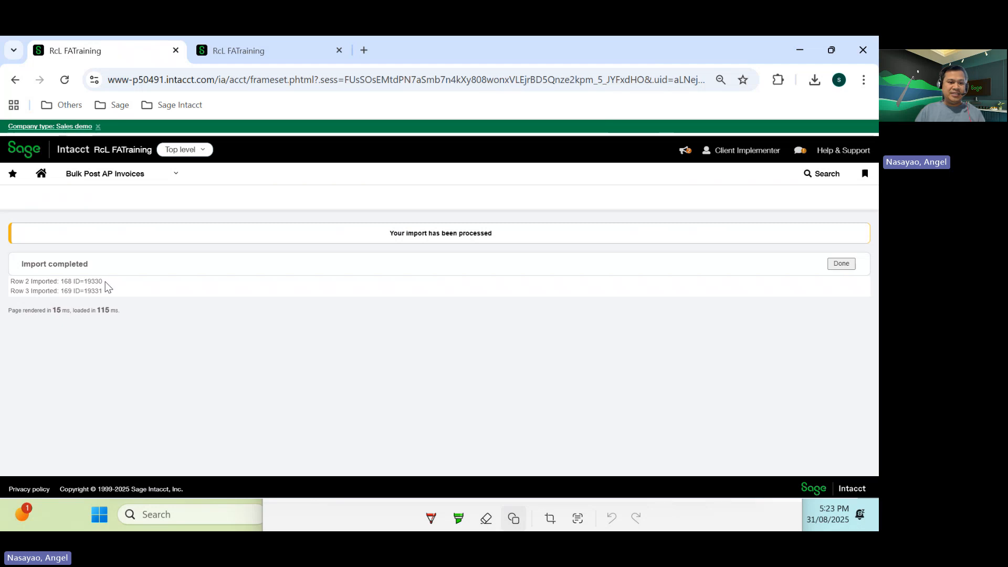
{"action": "left_click_drag", "start_coordinate": [102, 283], "coordinate": [88, 291]}
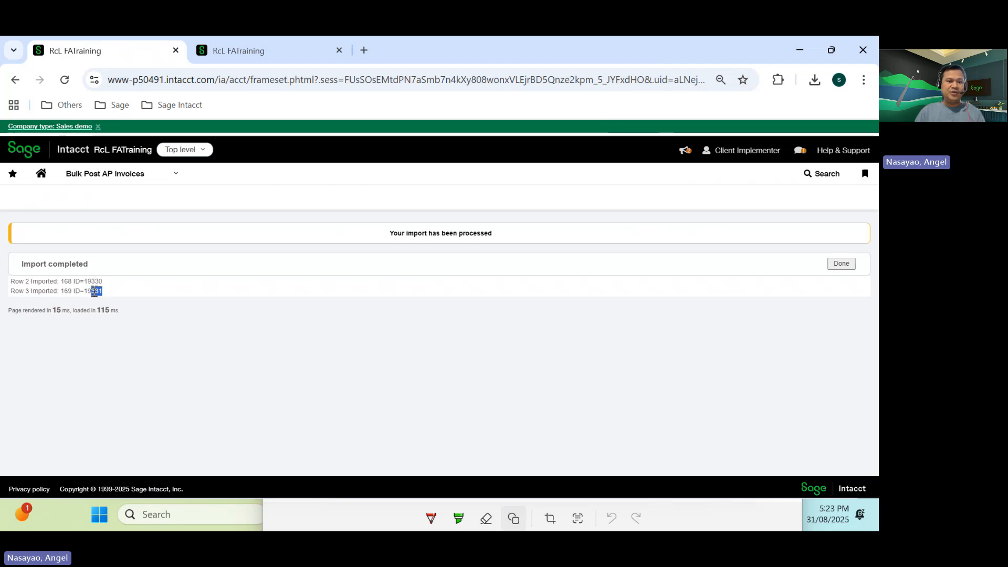
- Open the Post Draft AP Invoice list to review the imported records
{"action": "left_click", "coordinate": [176, 175]}
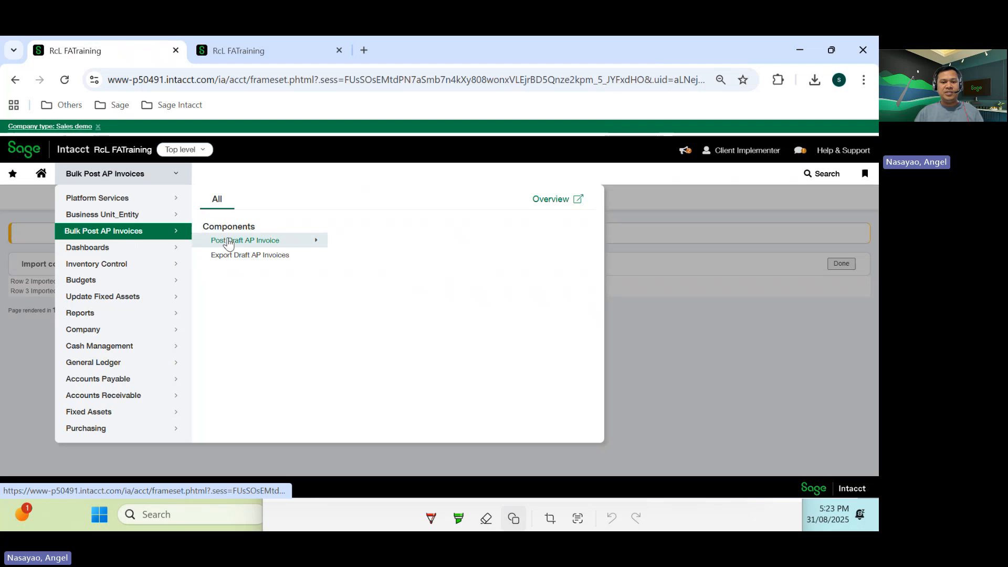
{"action": "mouse_move", "coordinate": [247, 241]}
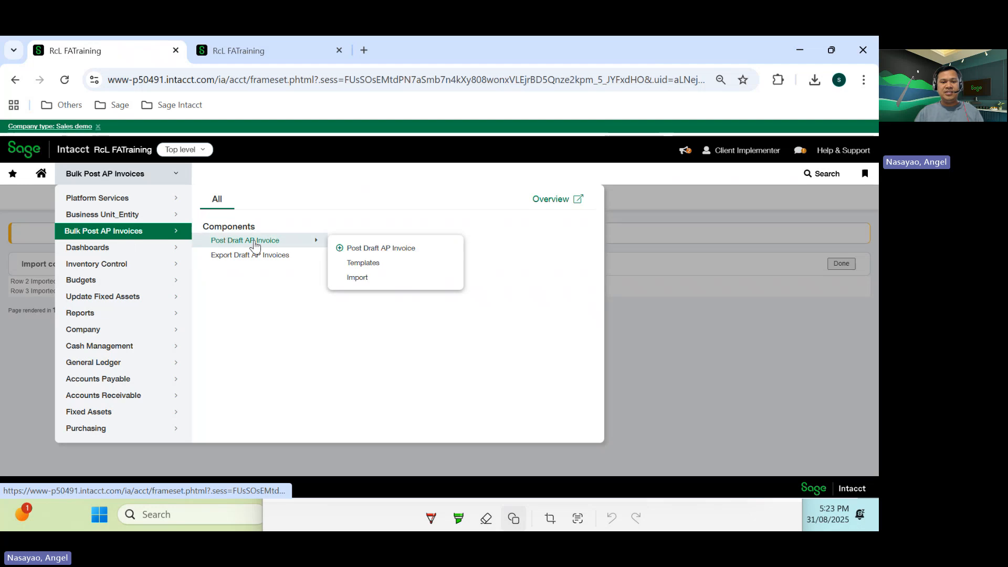
{"action": "left_click", "coordinate": [370, 249]}
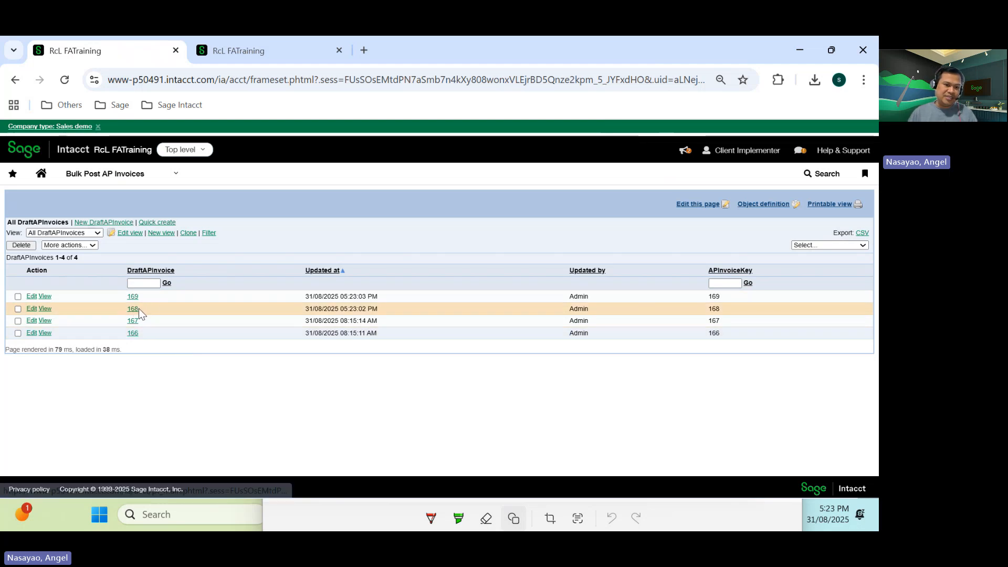
{"action": "left_click_drag", "start_coordinate": [138, 308], "coordinate": [129, 295]}
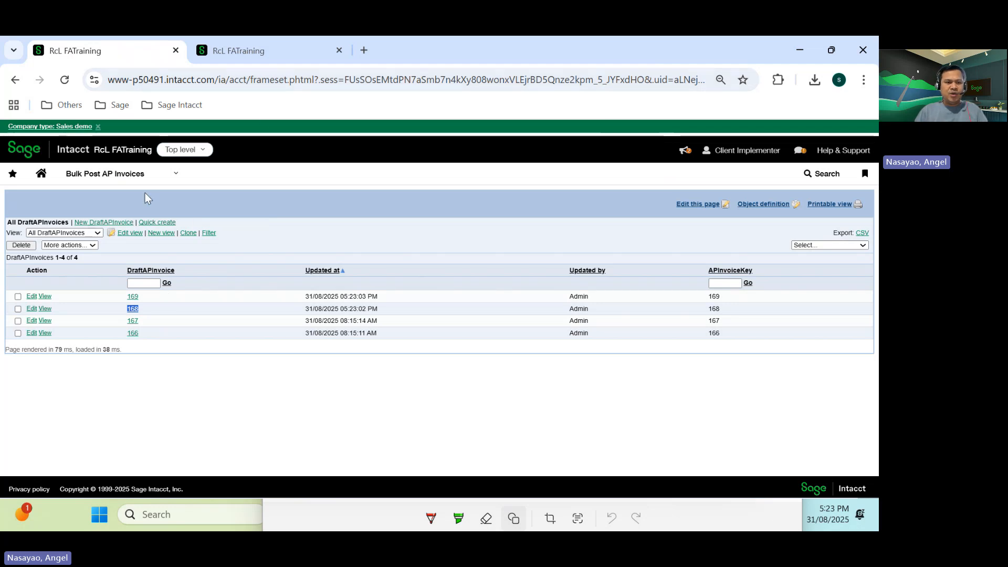
{"action": "left_click", "coordinate": [176, 174]}
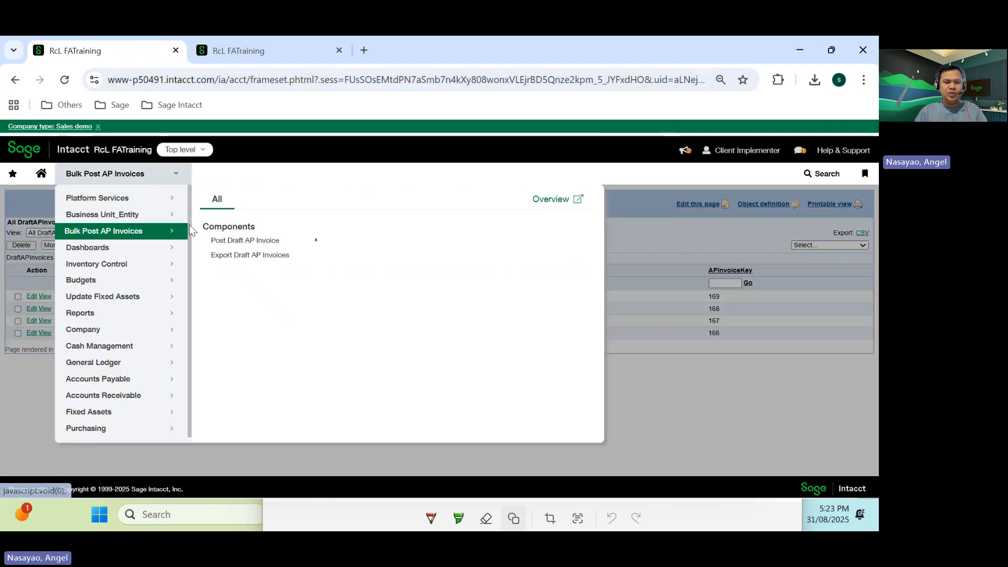
{"action": "mouse_move", "coordinate": [214, 241]}
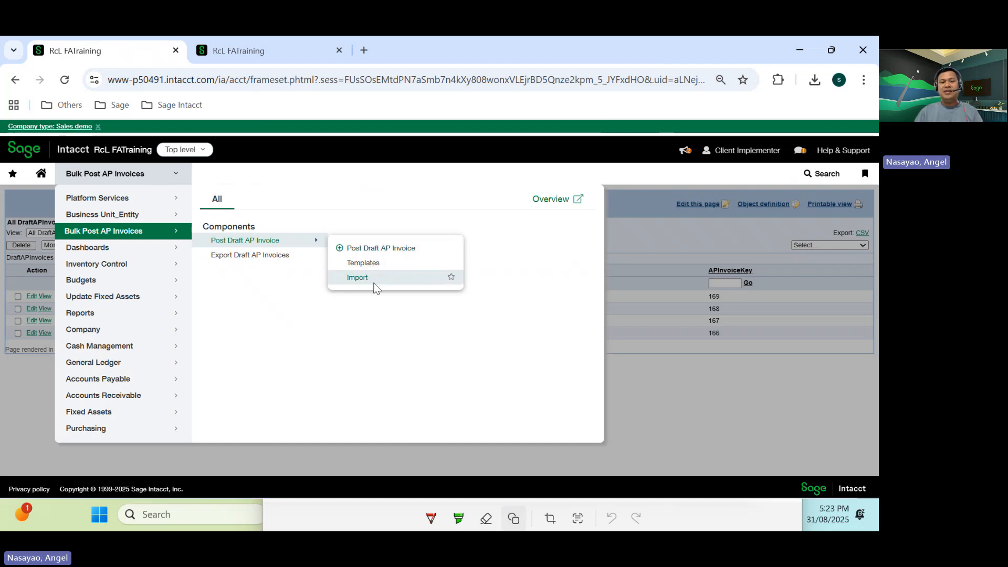
{"action": "left_click", "coordinate": [340, 250]}
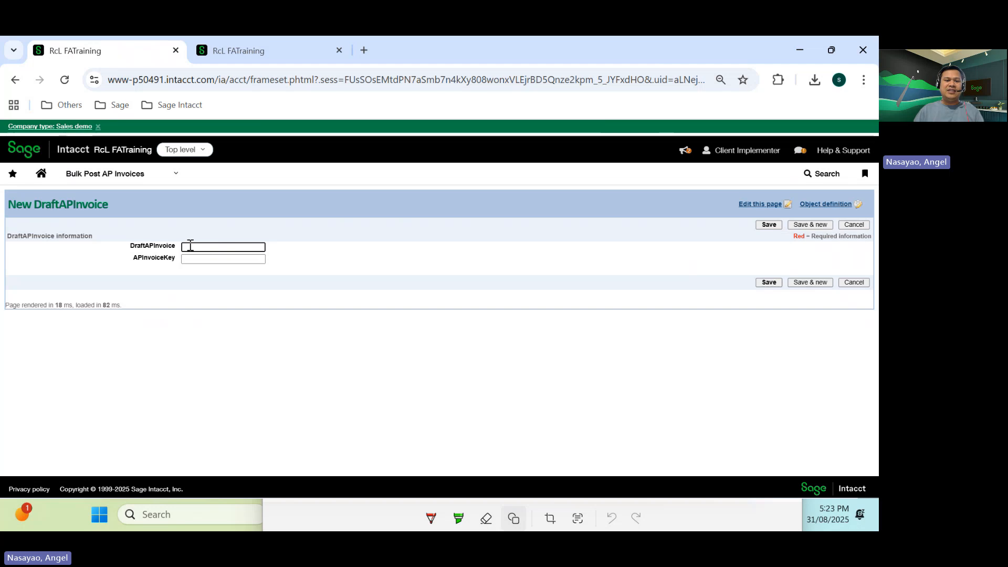
{"action": "left_click", "coordinate": [190, 246]}
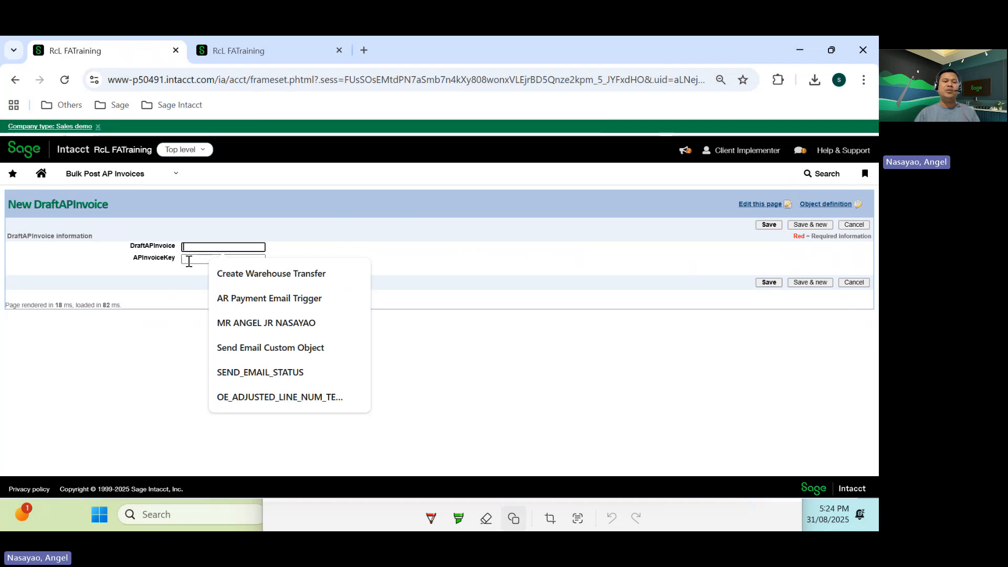
{"action": "left_click", "coordinate": [176, 174]}
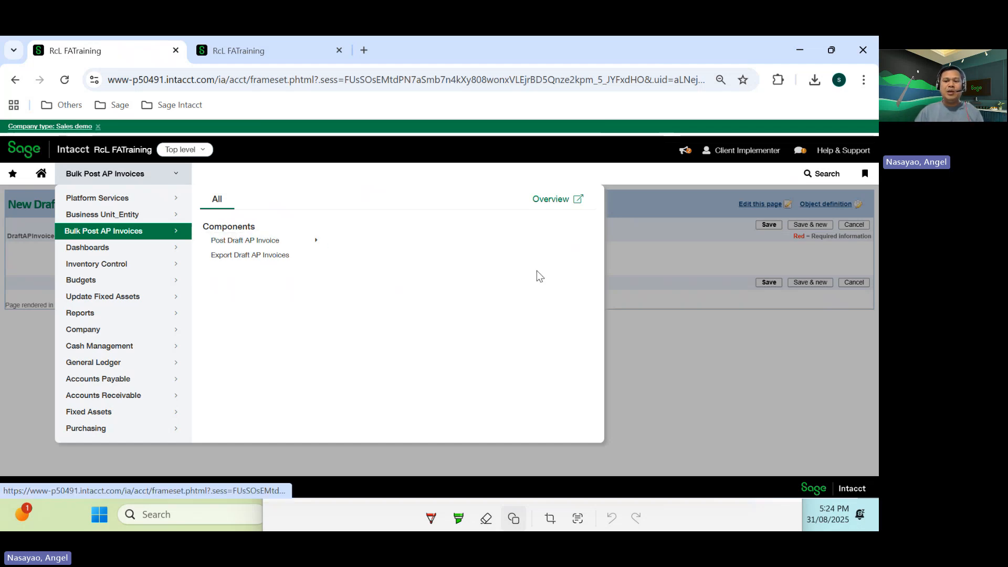
{"action": "left_click", "coordinate": [685, 260]}
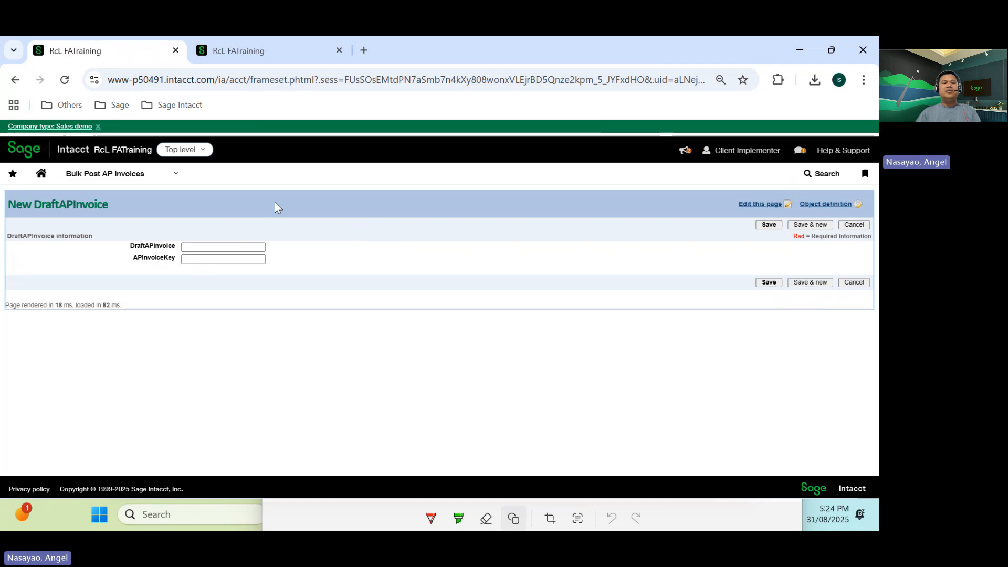
- Switch to the other tab and filter the Bills list for draft bills, including the Draft bills view
{"action": "left_click", "coordinate": [234, 48]}
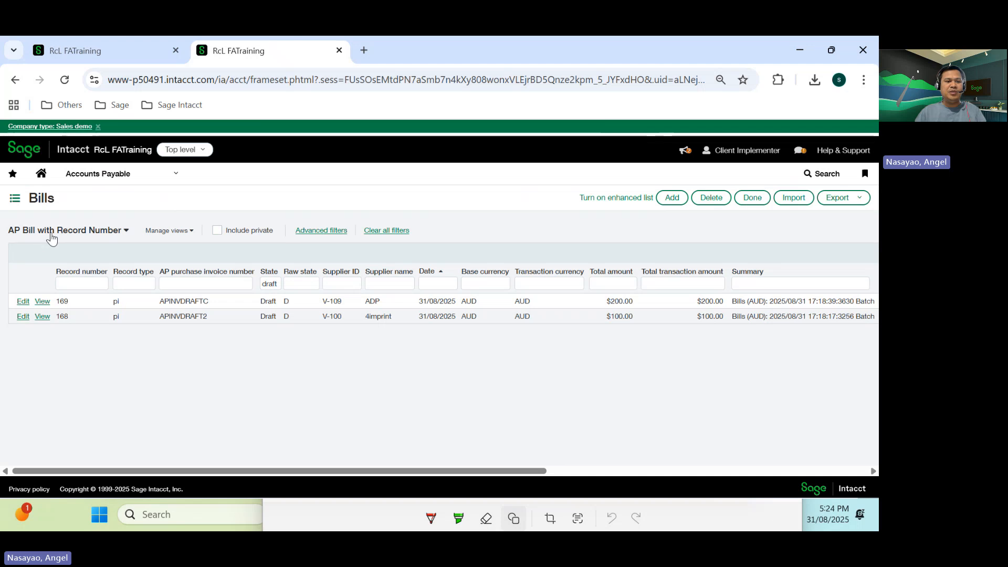
{"action": "left_click", "coordinate": [223, 283]}
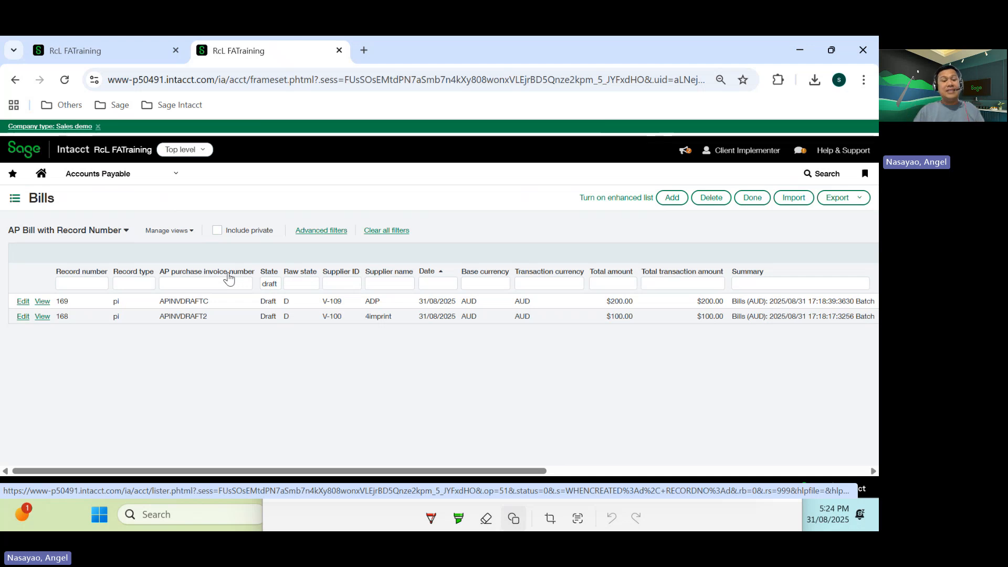
{"action": "left_click", "coordinate": [274, 283]}
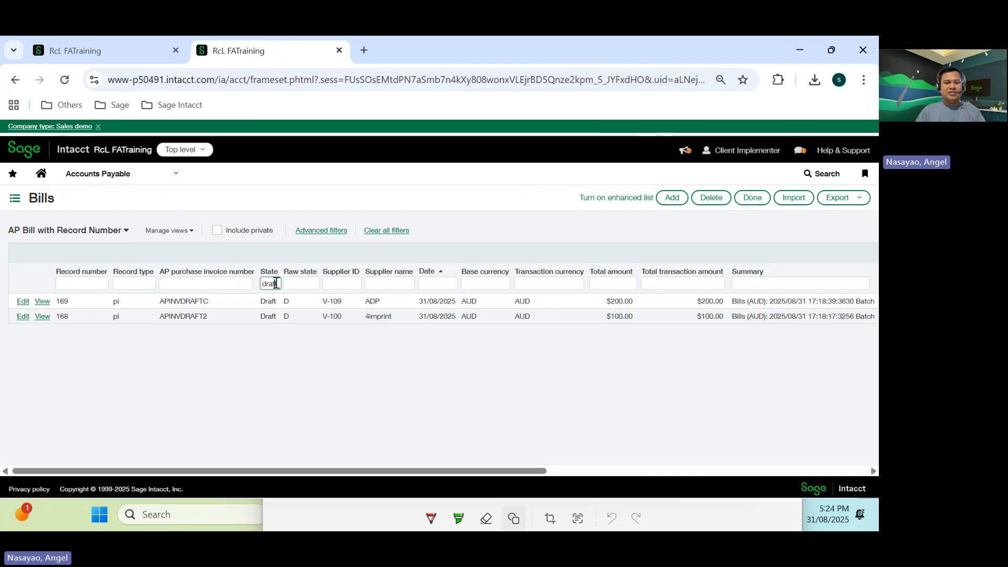
{"action": "key", "text": "Return"}
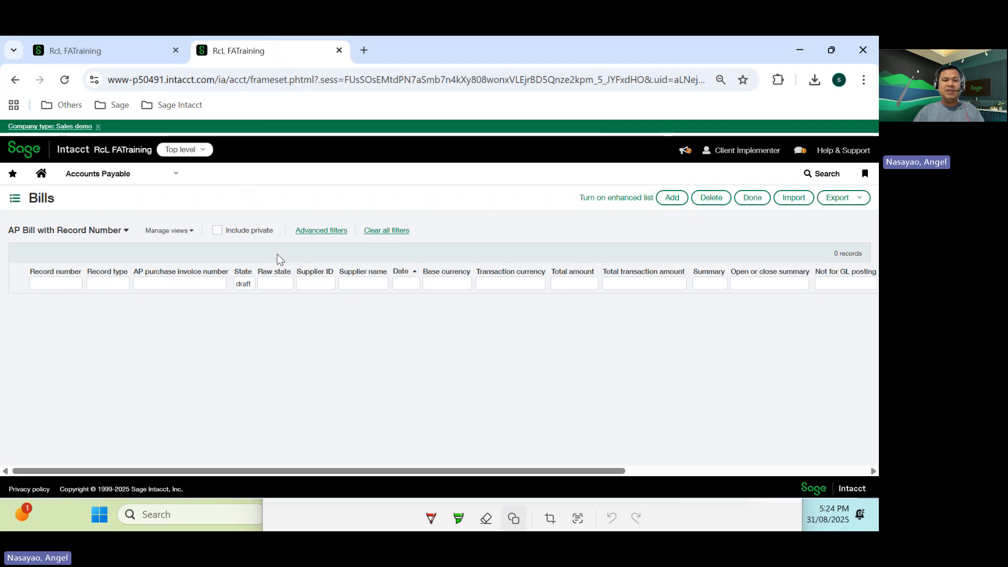
{"action": "left_click", "coordinate": [274, 284]}
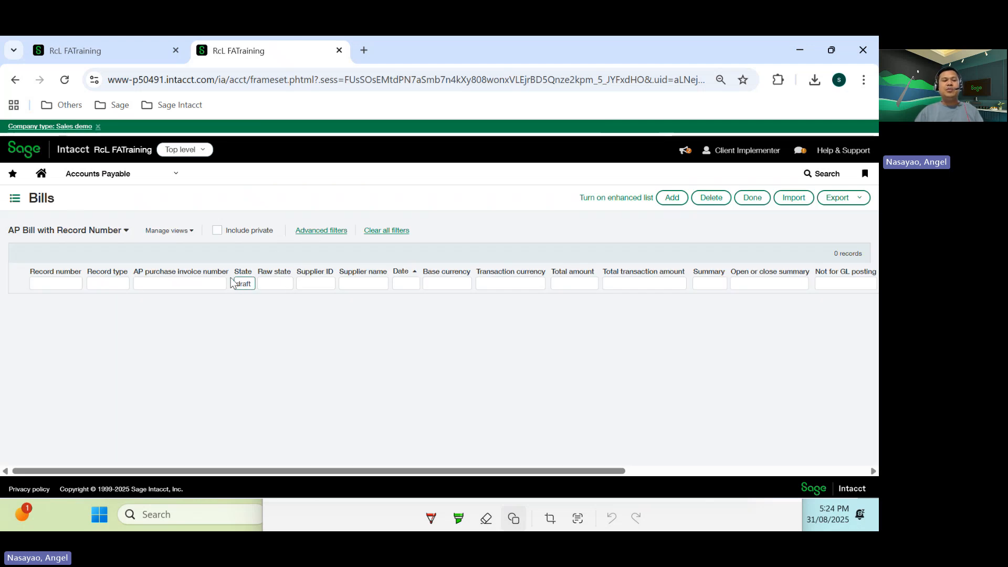
{"action": "left_click", "coordinate": [98, 232]}
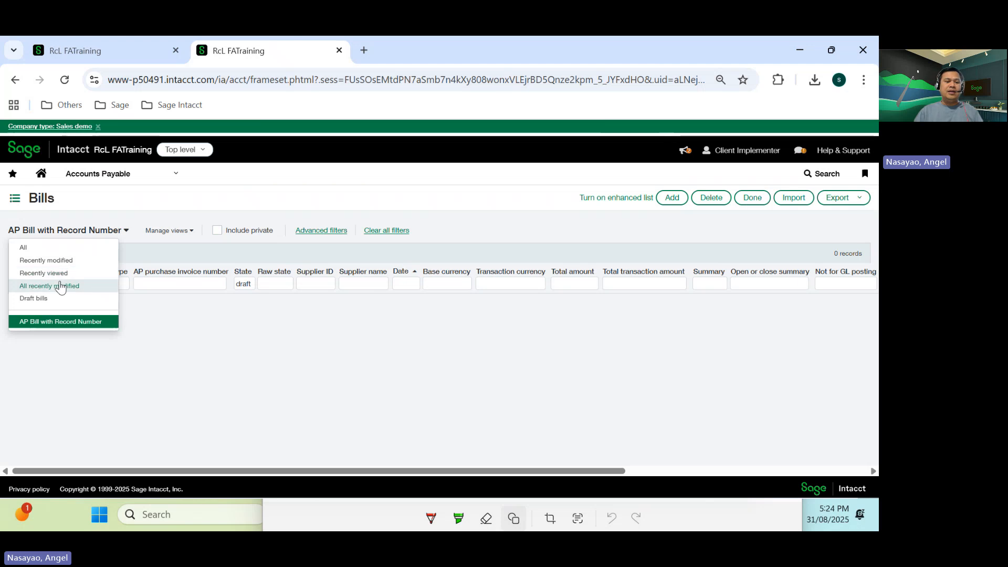
{"action": "left_click", "coordinate": [34, 298]}
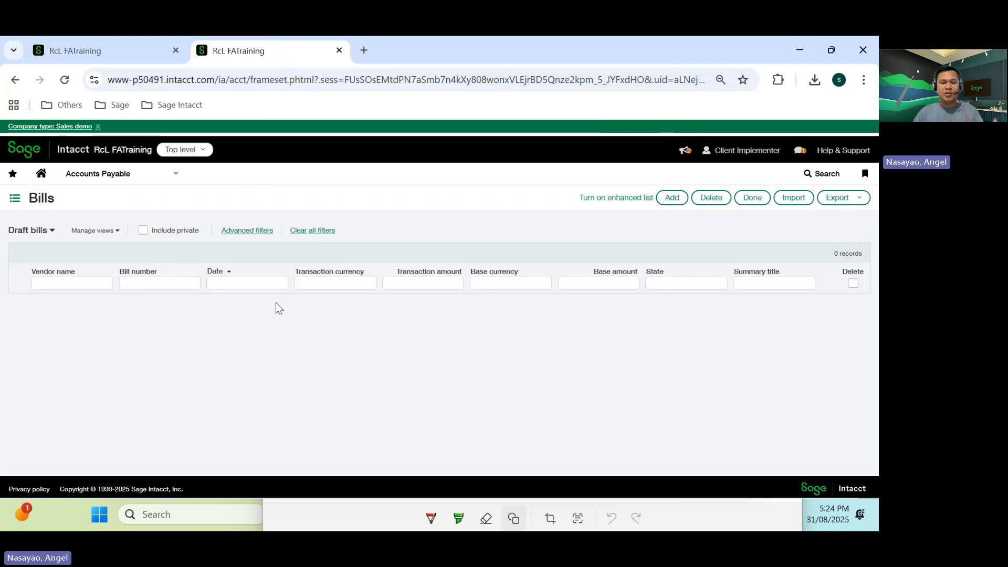
- Reopen the Bills list and switch it to the All view
{"action": "left_click", "coordinate": [177, 176]}
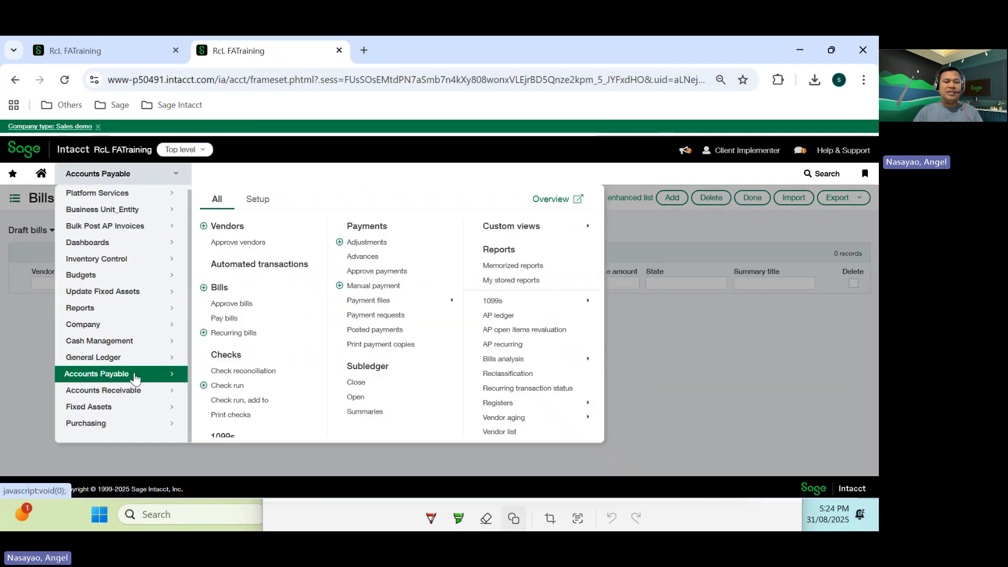
{"action": "left_click", "coordinate": [224, 288]}
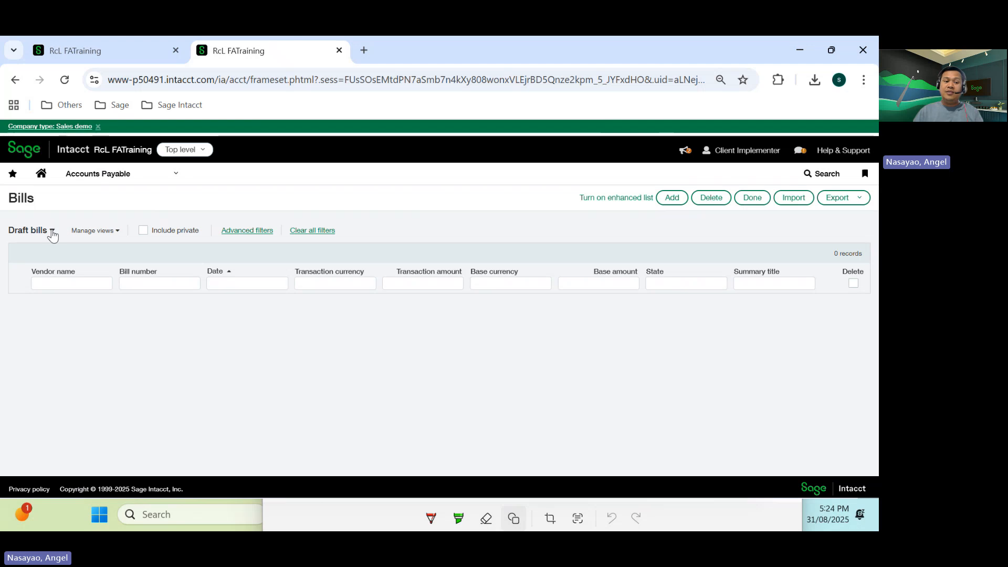
{"action": "left_click", "coordinate": [52, 233]}
{"action": "left_click", "coordinate": [25, 245]}
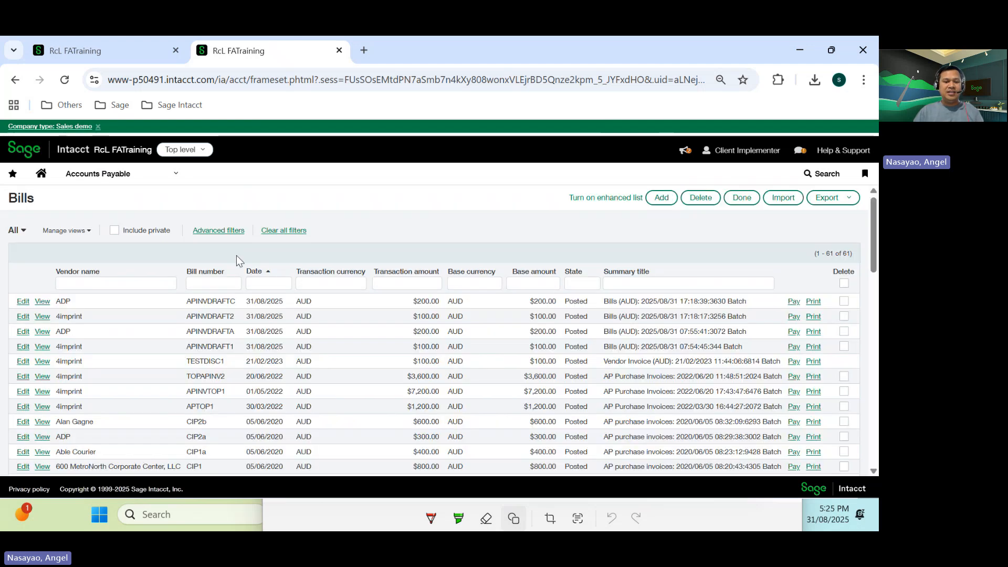
- Open bill APINVDRAFTC and examine its audit trail entries
{"action": "left_click", "coordinate": [282, 286]}
{"action": "left_click_drag", "start_coordinate": [235, 316], "coordinate": [217, 301]}
{"action": "left_click", "coordinate": [234, 315]}
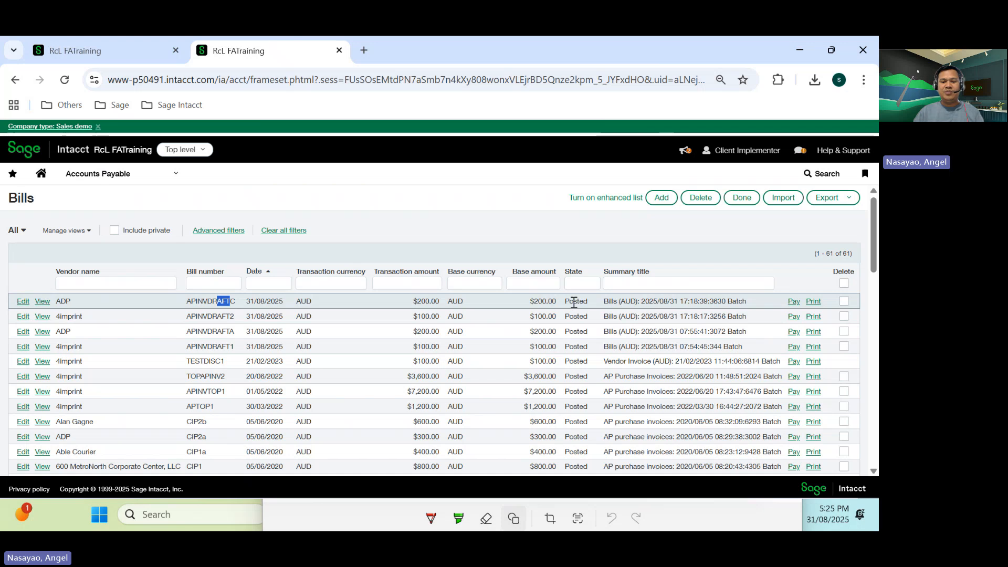
{"action": "left_click", "coordinate": [42, 303]}
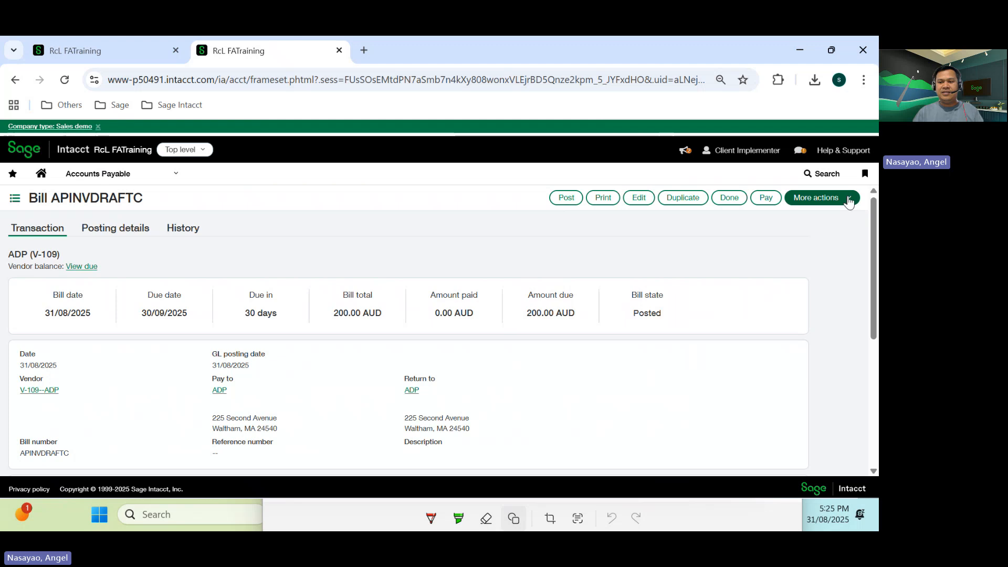
{"action": "left_click", "coordinate": [849, 201]}
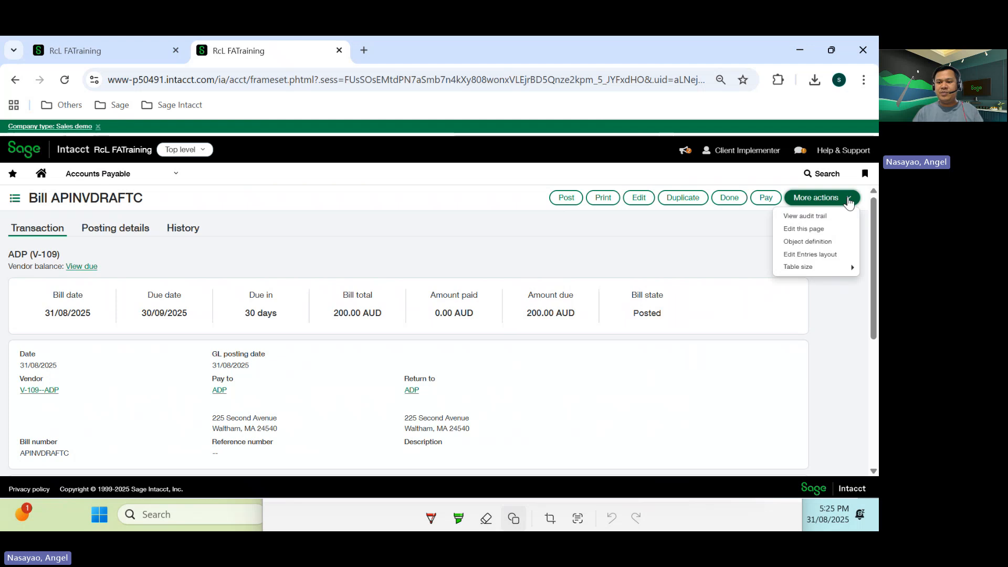
{"action": "left_click", "coordinate": [807, 216]}
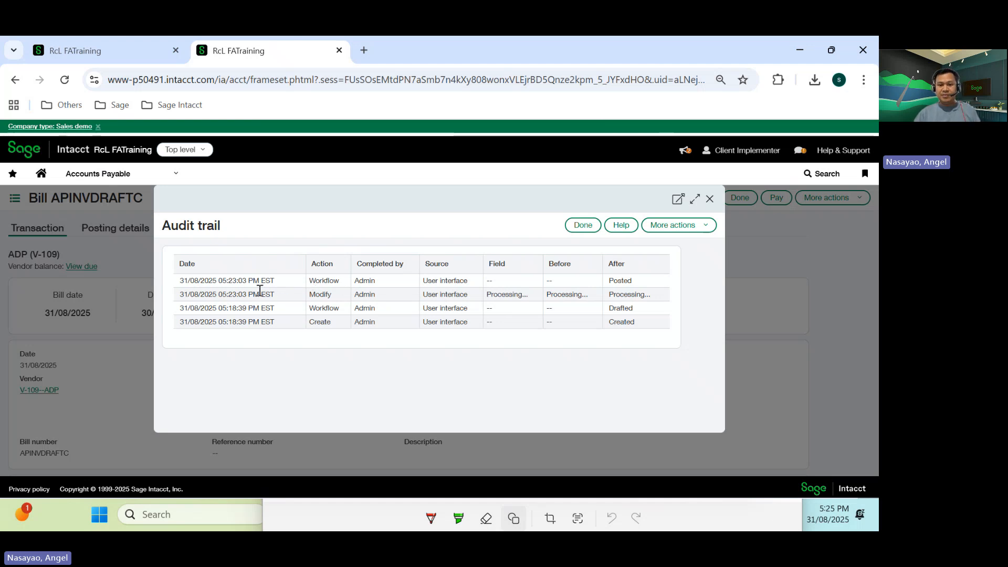
{"action": "double_click", "coordinate": [626, 281]}
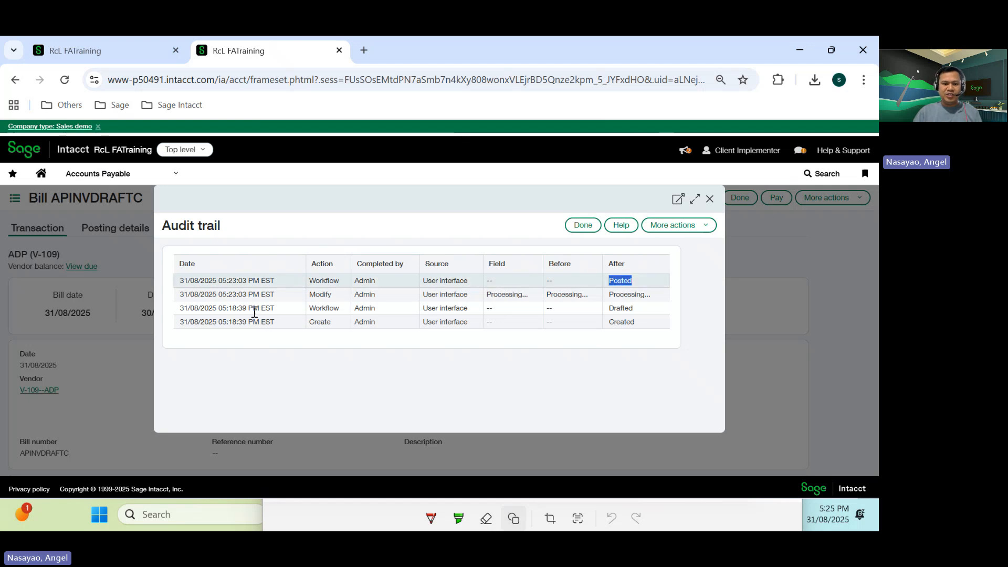
{"action": "left_click", "coordinate": [637, 313]}
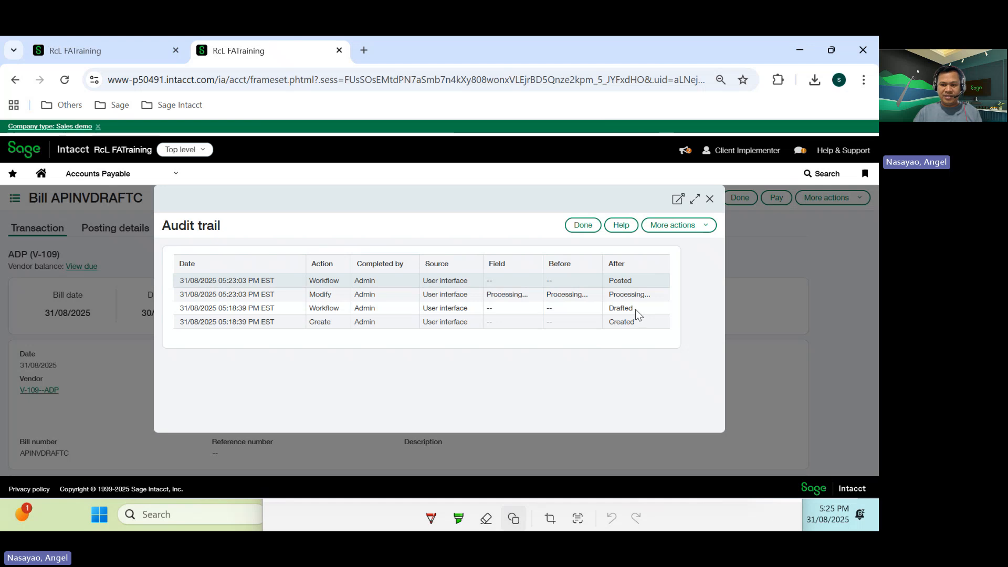
{"action": "double_click", "coordinate": [632, 310]}
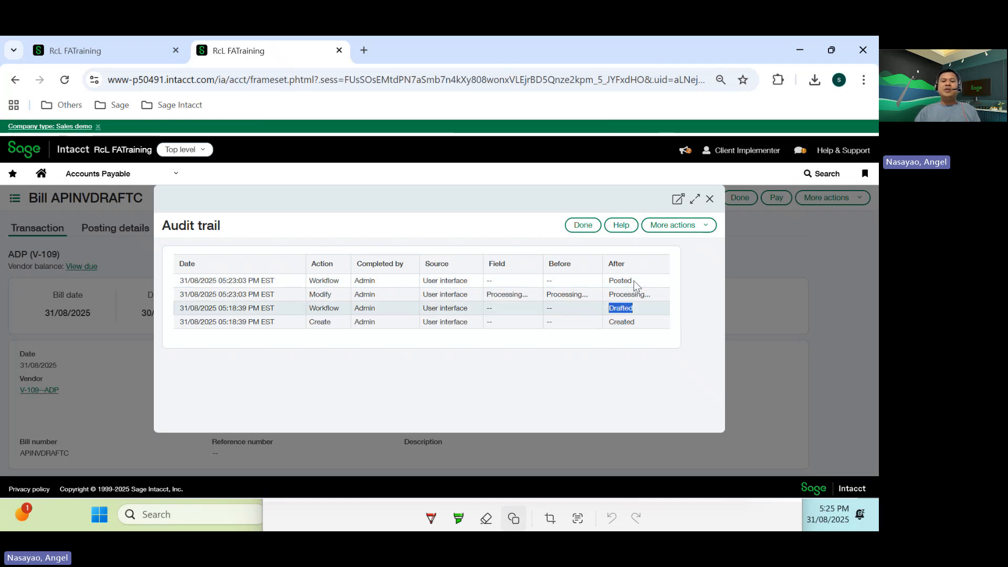
{"action": "double_click", "coordinate": [629, 280]}
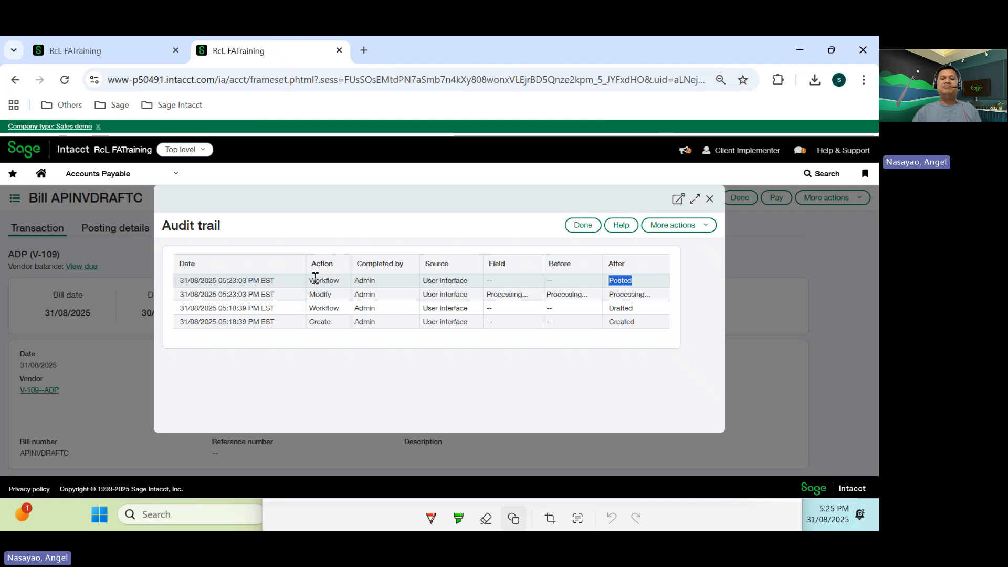
- Return to the first tab and open the Post Draft AP Invoice component
{"action": "left_click", "coordinate": [115, 43]}
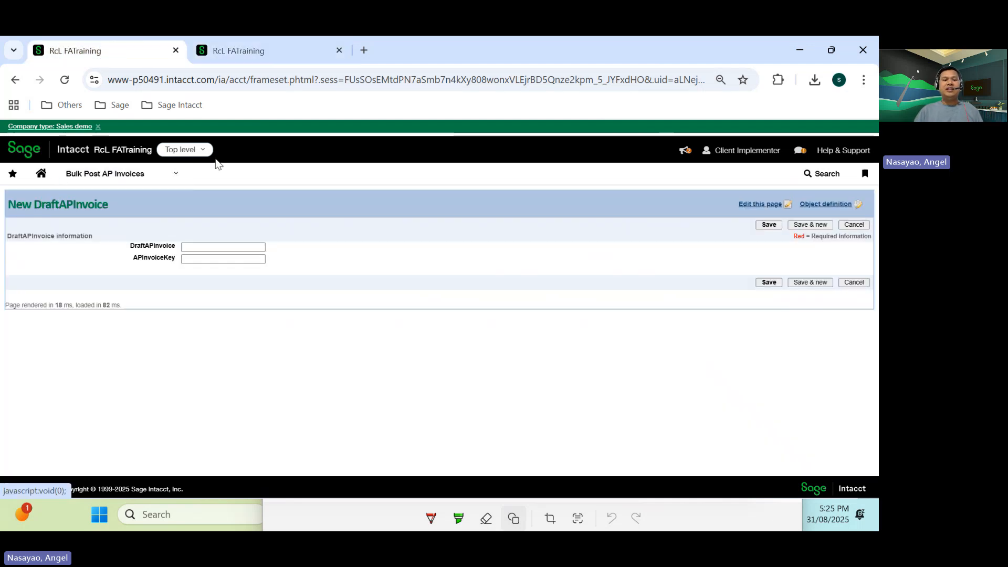
{"action": "left_click", "coordinate": [179, 177]}
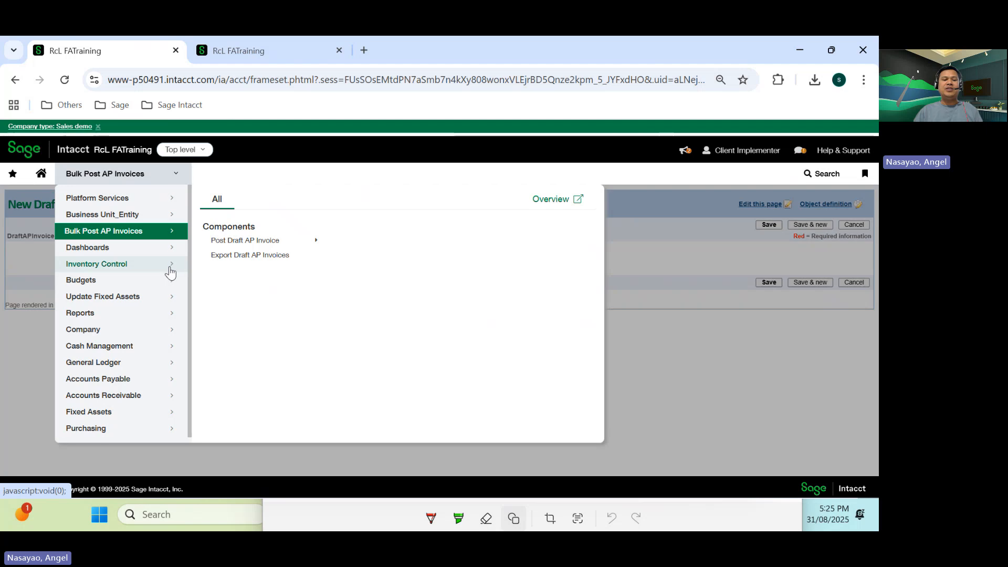
{"action": "mouse_move", "coordinate": [226, 244]}
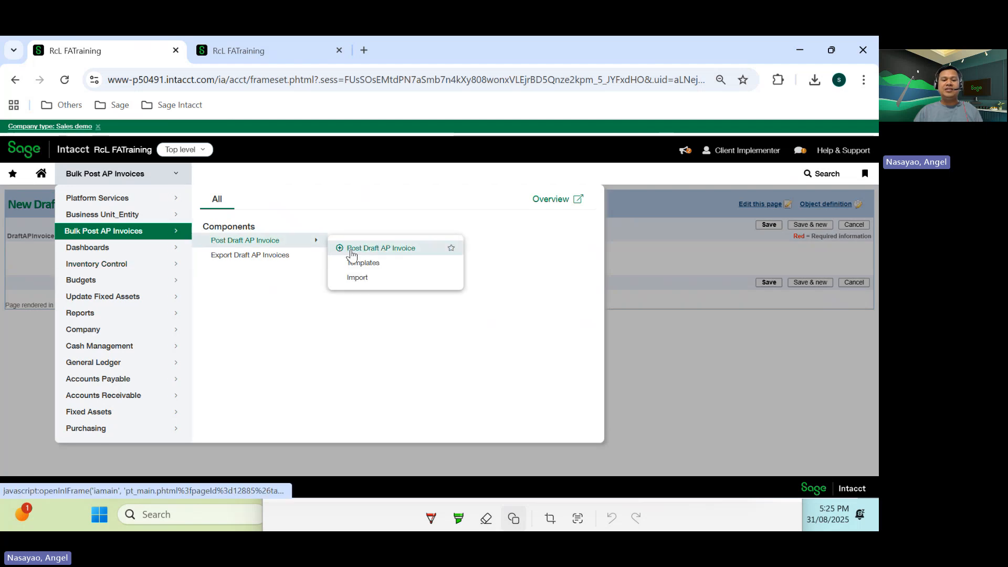